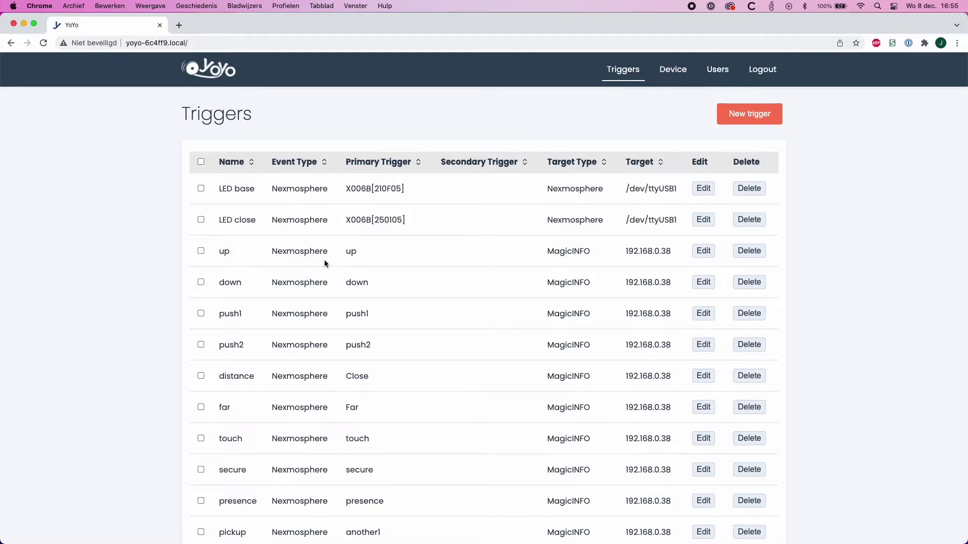
- Review the up trigger's input and output types, keep MagicINFO Display(s), and cancel unchanged
left_click(704, 255)
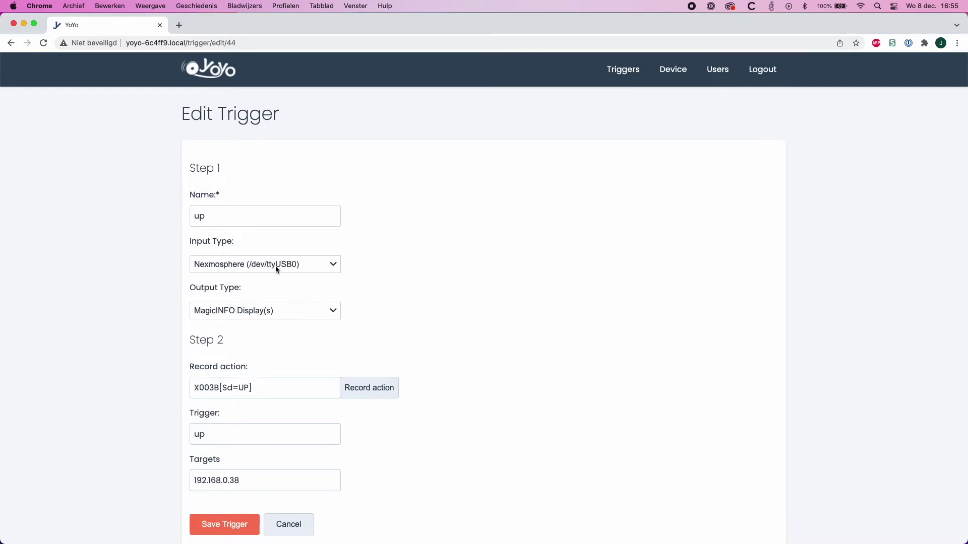
left_click(329, 264)
left_click(374, 264)
scroll(391, 264, "down", 1)
left_click(334, 307)
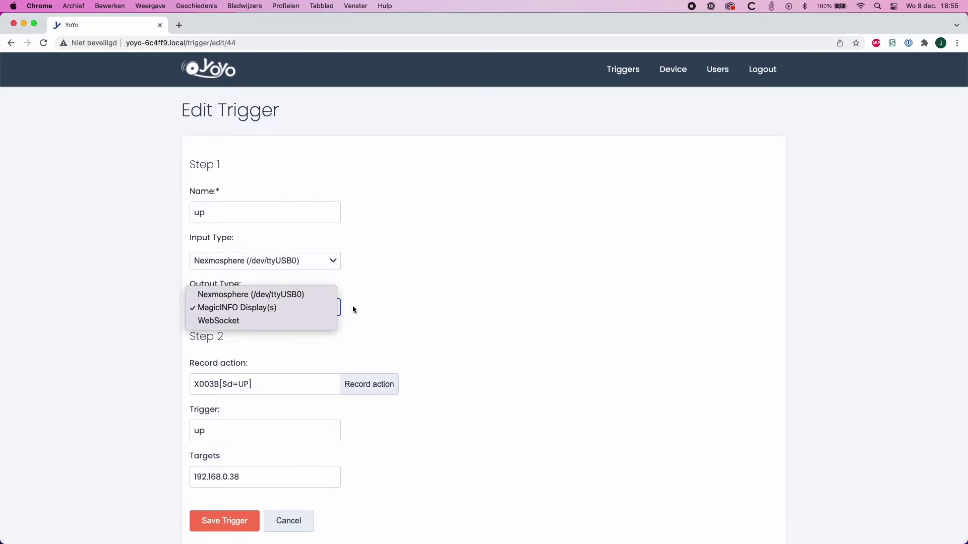
left_click(353, 306)
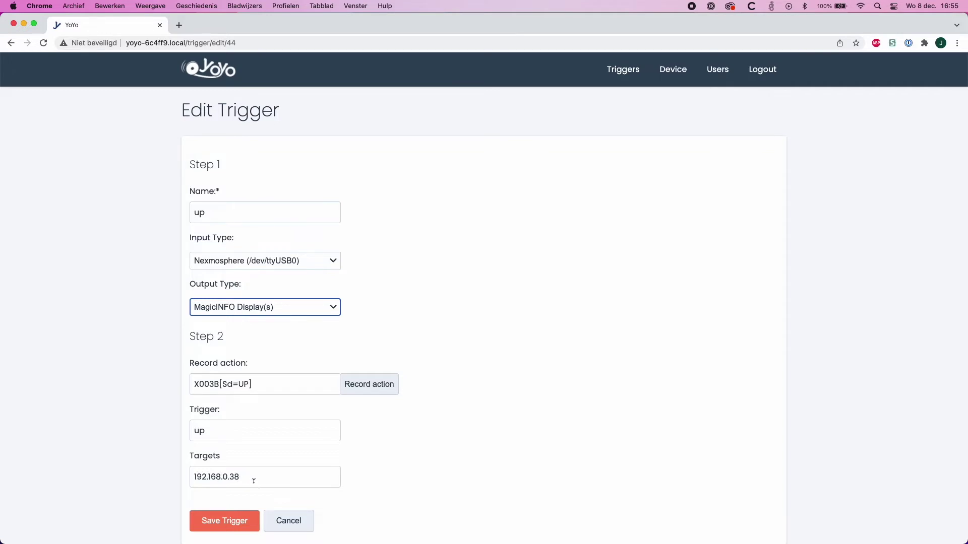
left_click(288, 521)
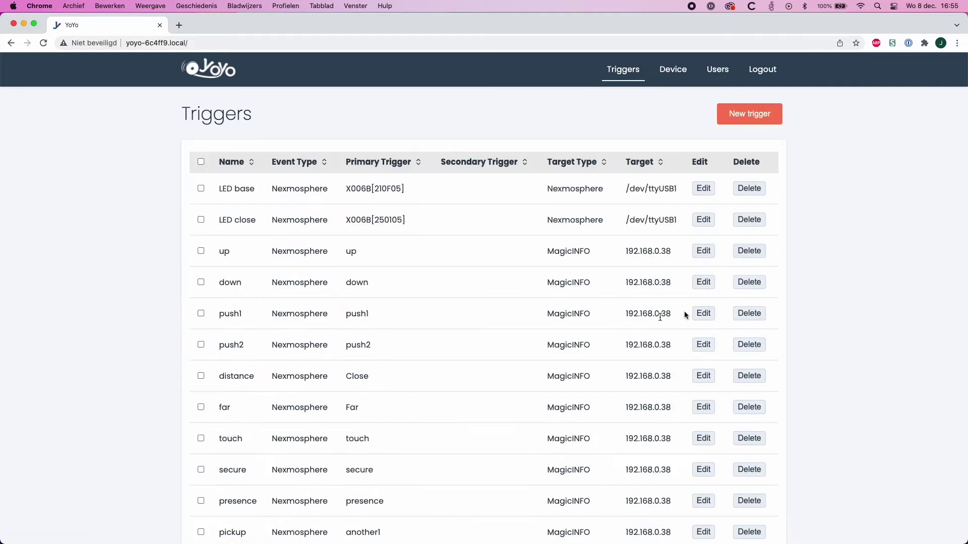
left_click(705, 282)
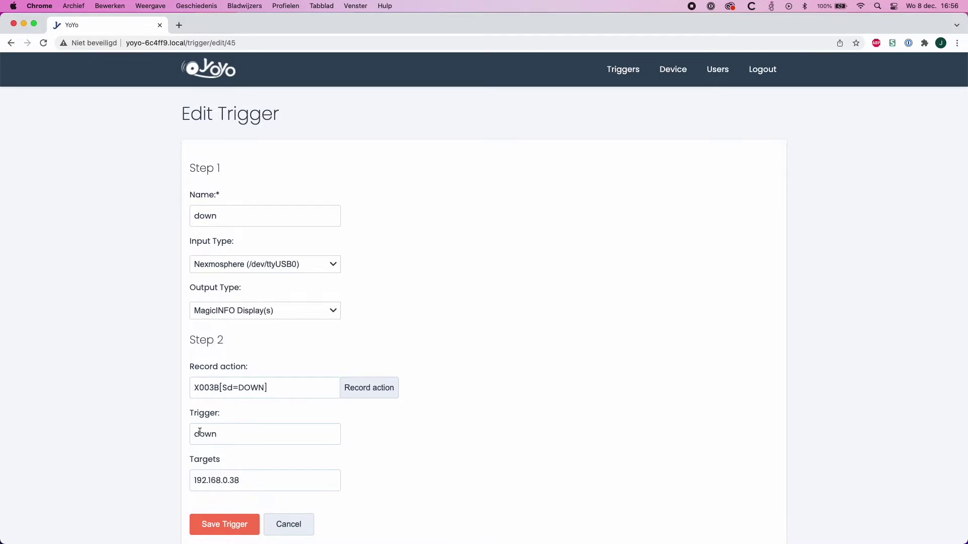
left_click(283, 530)
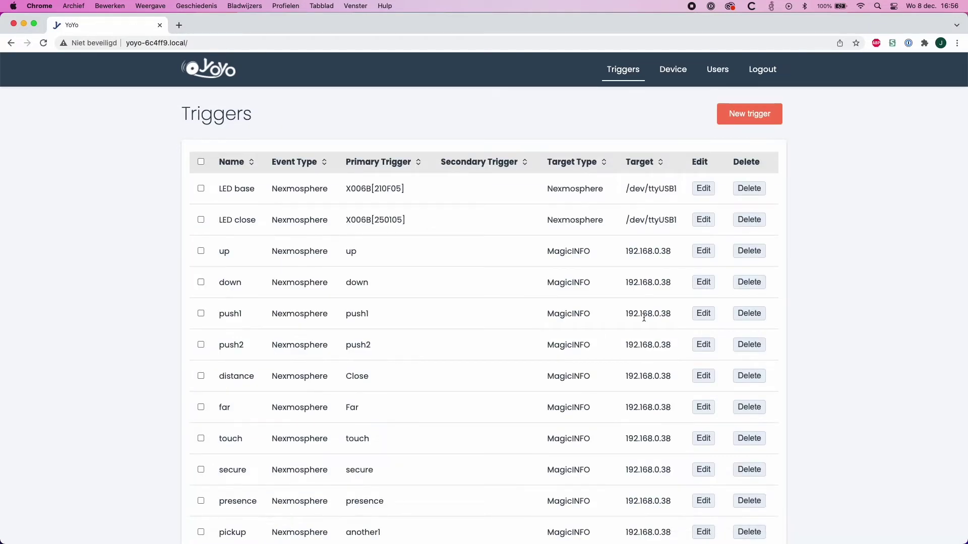
scroll(643, 318, "down", 5)
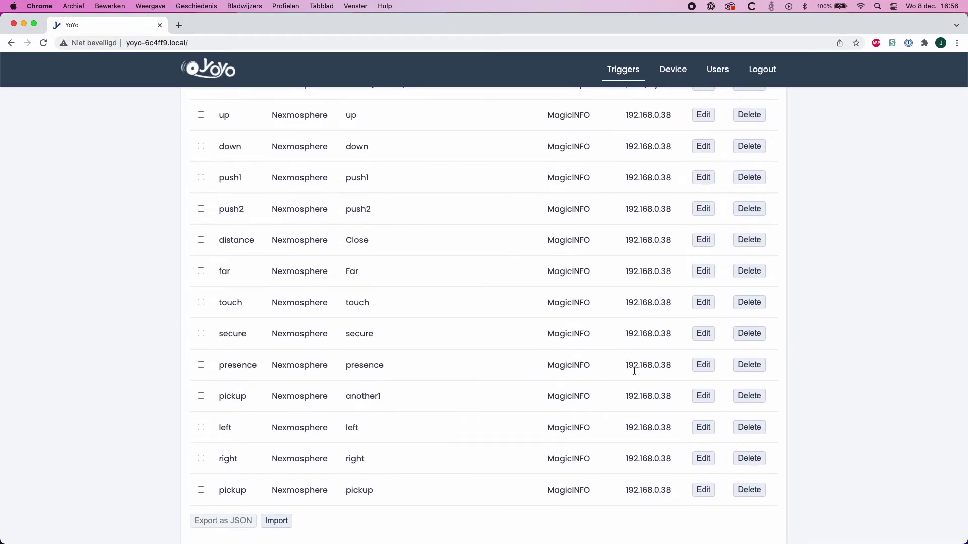
left_click(703, 428)
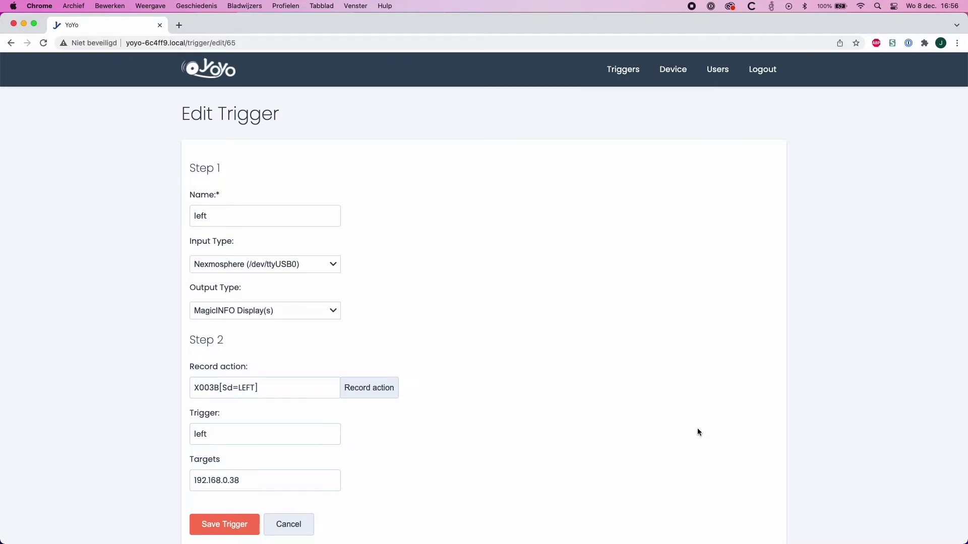
left_click(302, 524)
scroll(323, 504, "down", 2)
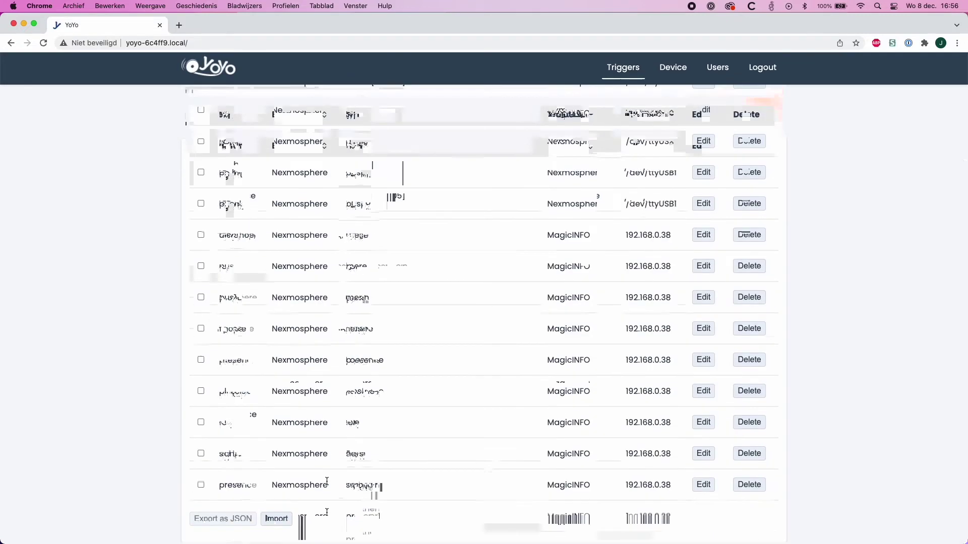
left_click(700, 460)
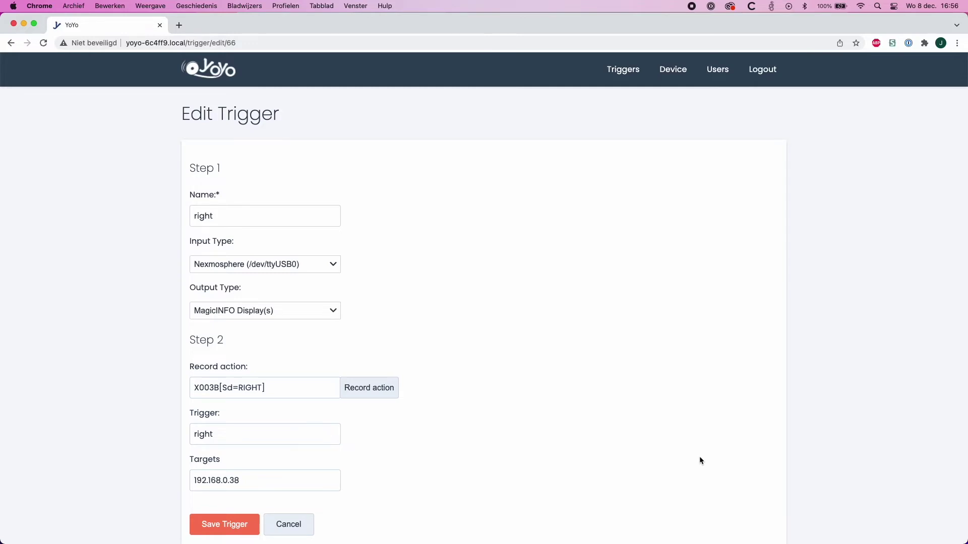
left_click(301, 525)
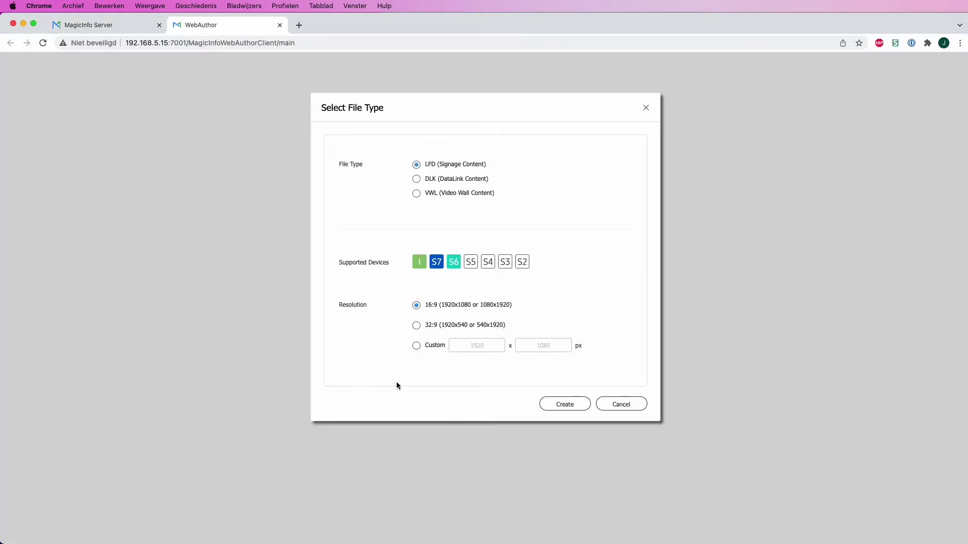
- Create a 16:9 LFD with the ScreenCom starfield image on page 1, then add page 2
left_click(557, 403)
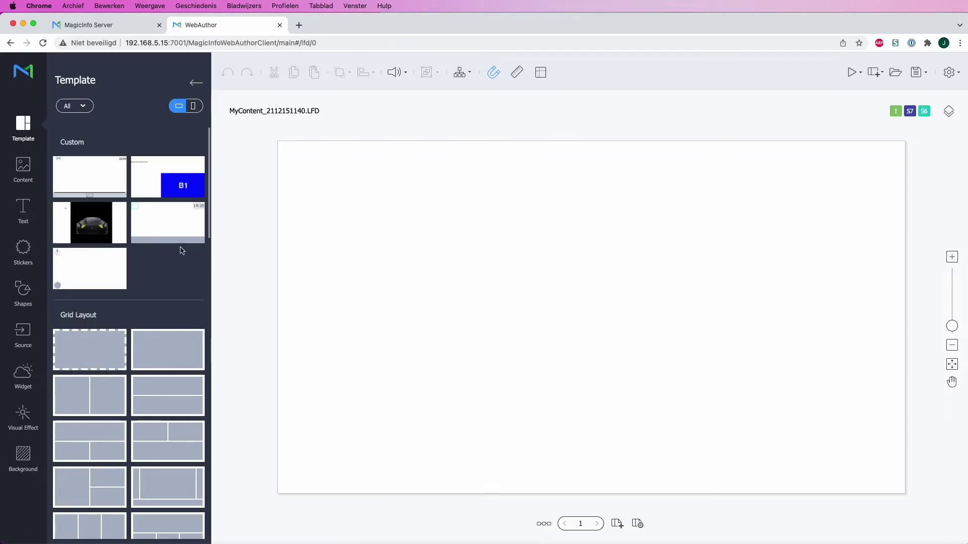
left_click(23, 167)
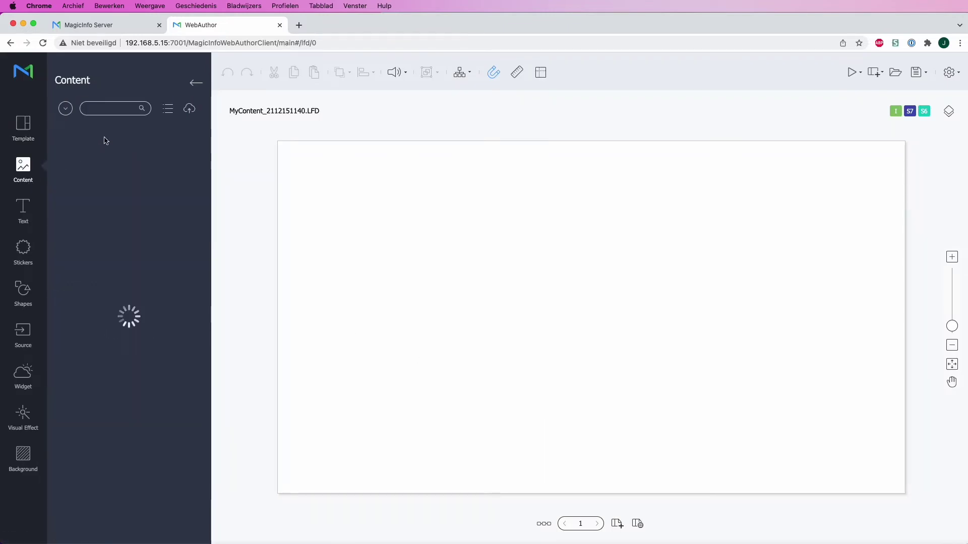
left_click(109, 109)
type("start")
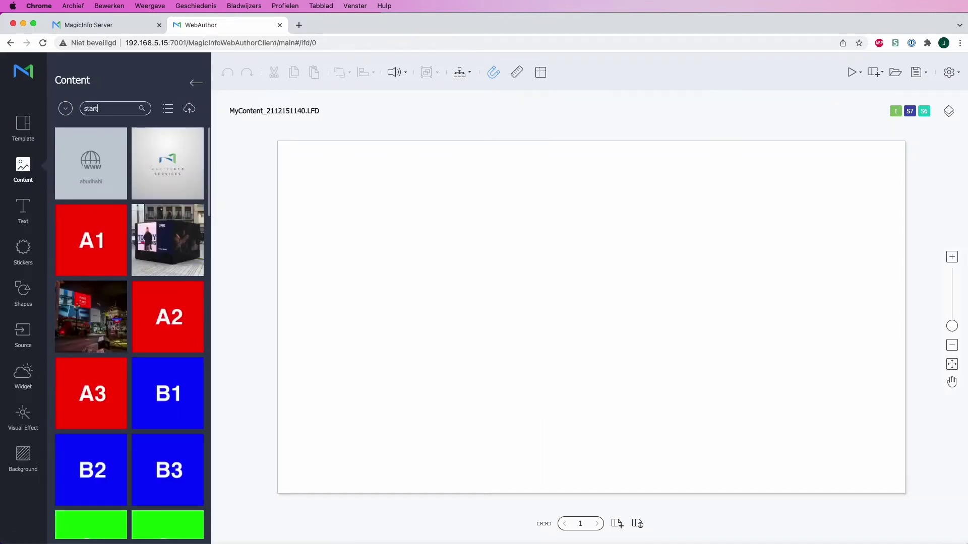
key("Return")
left_click_drag(146, 151, 348, 262)
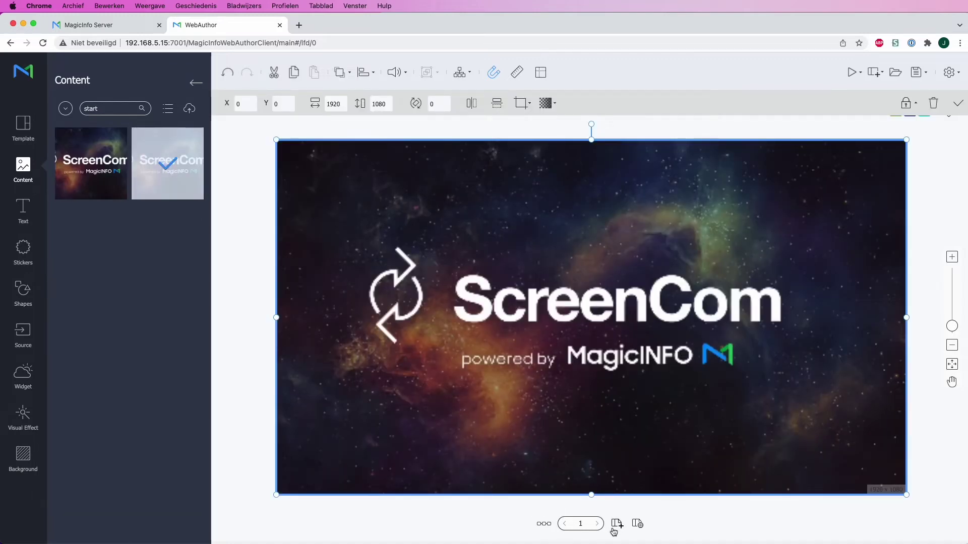
left_click(613, 528)
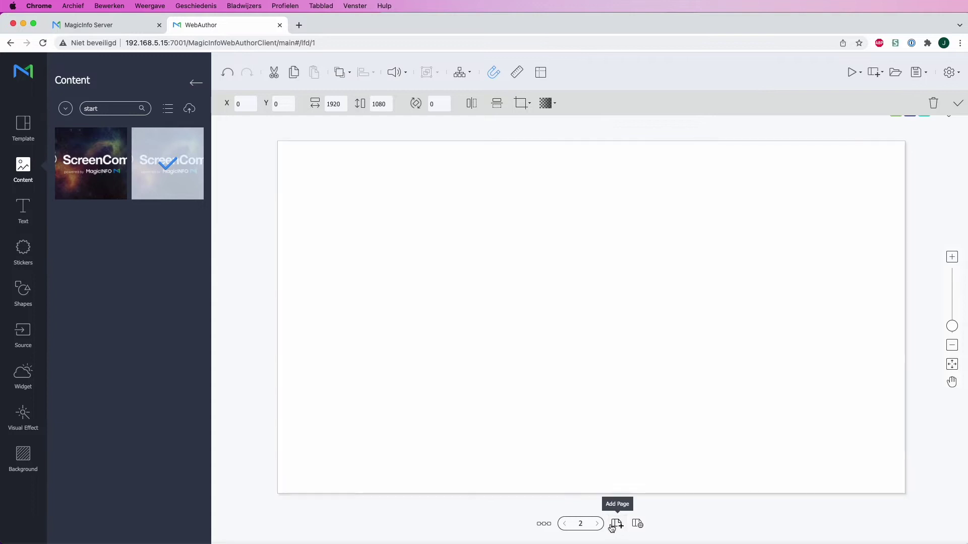
- Clear the content search and place the MagicINFO logo on page 2 at full 1920x1080 size
left_click(545, 525)
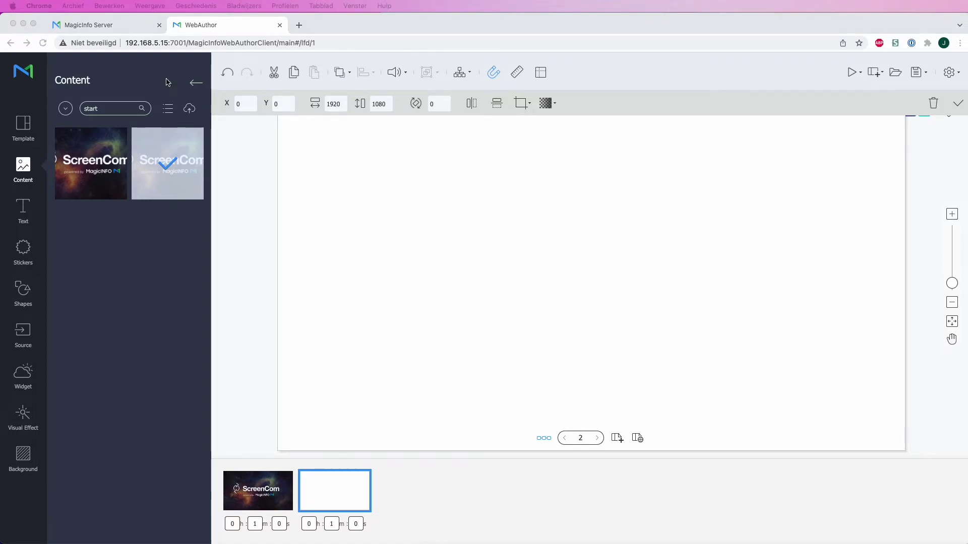
left_click(125, 110)
double_click(125, 109)
key("BackSpace")
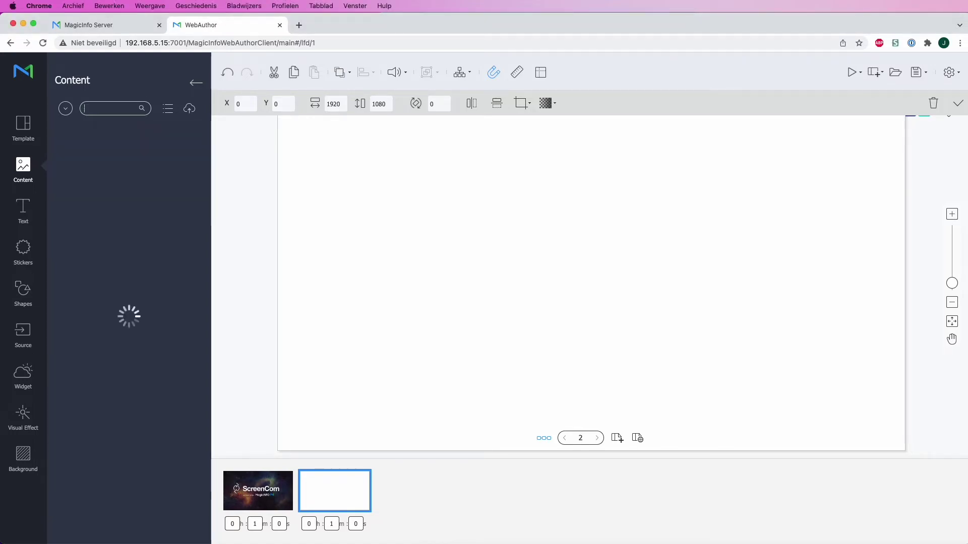
scroll(130, 334, "down", 5)
scroll(130, 334, "down", 5)
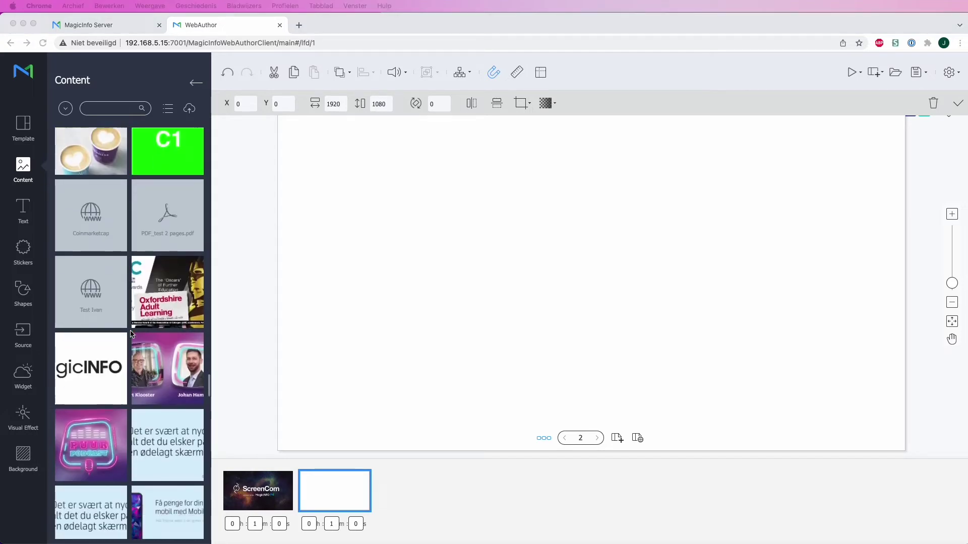
left_click_drag(107, 314, 368, 305)
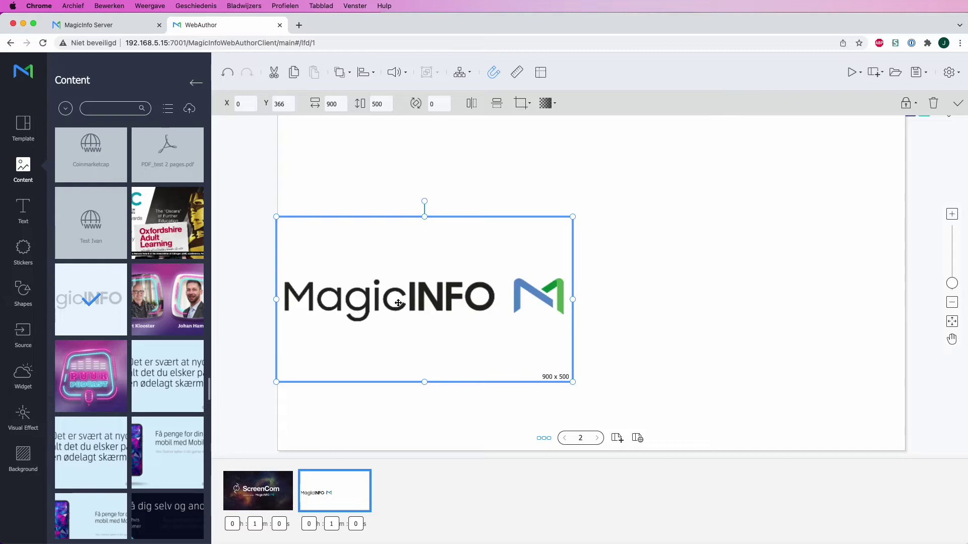
double_click(398, 303)
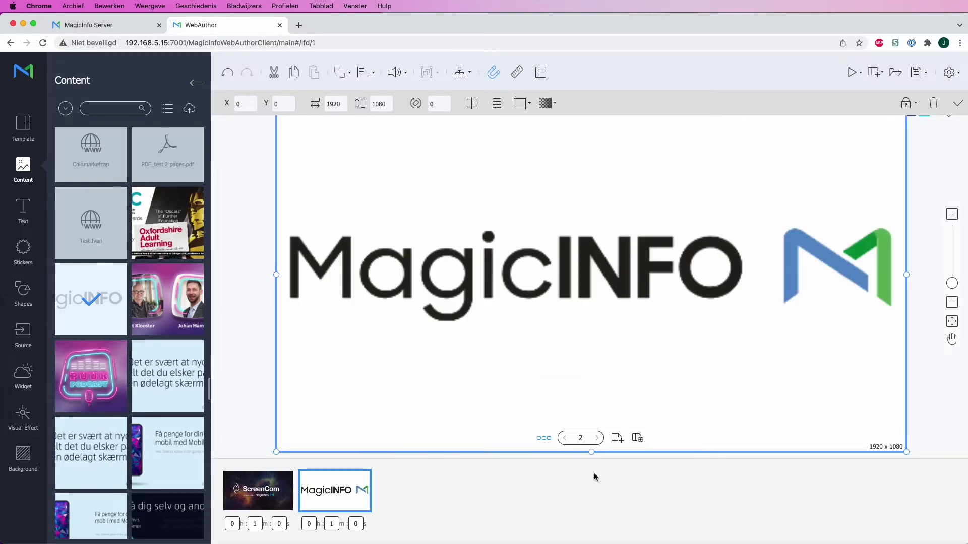
- Add page 3 with the ScreenCom starfield image from a 'start' search, then clear the search
left_click(617, 439)
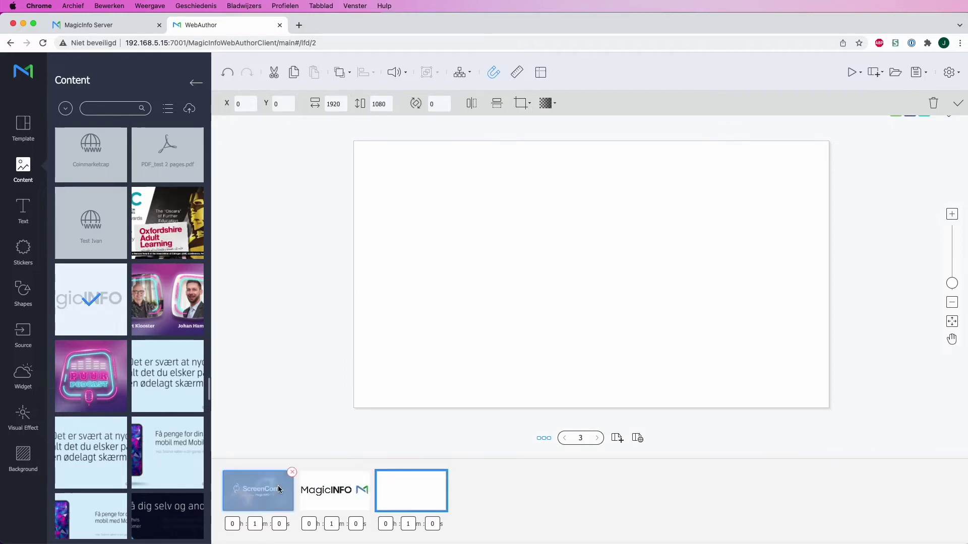
left_click(257, 491)
left_click(499, 342)
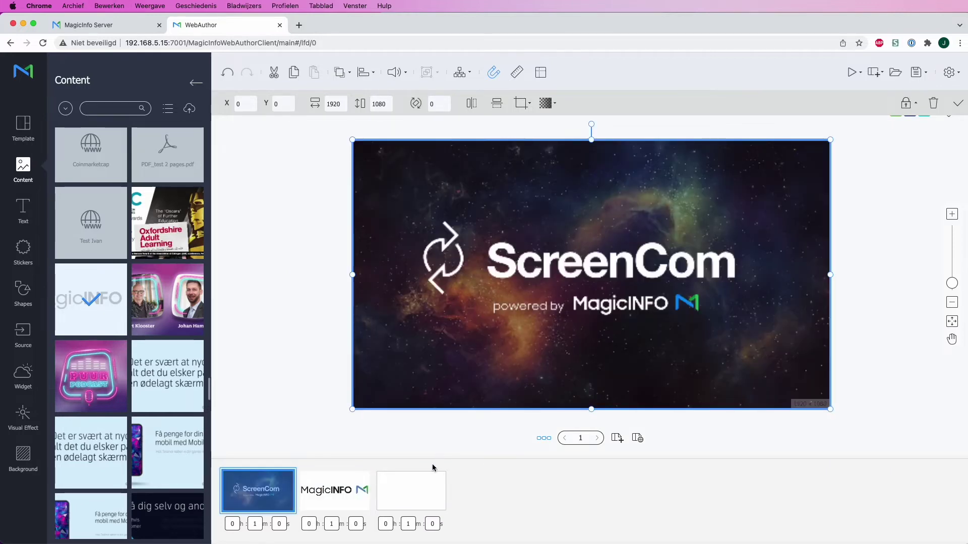
left_click(419, 485)
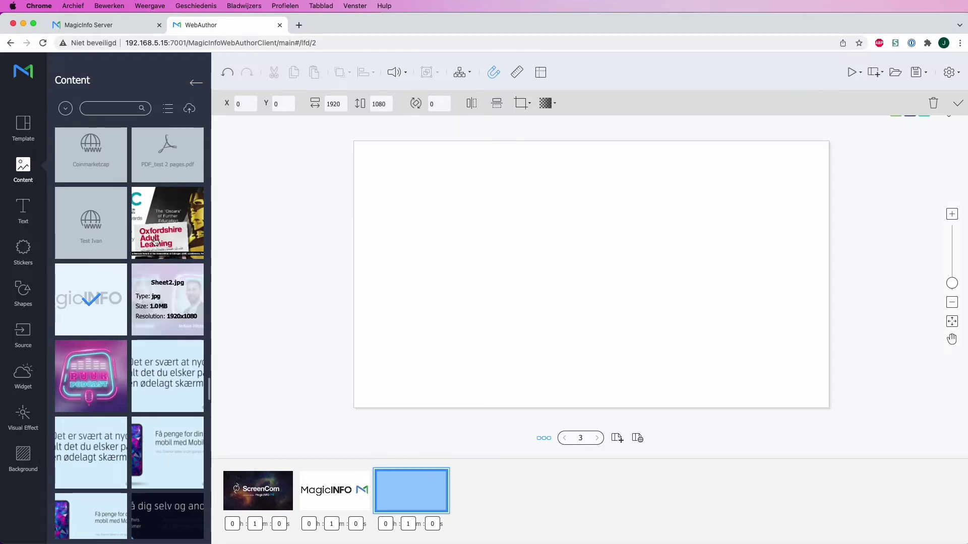
left_click(108, 109)
type("start")
key("Return")
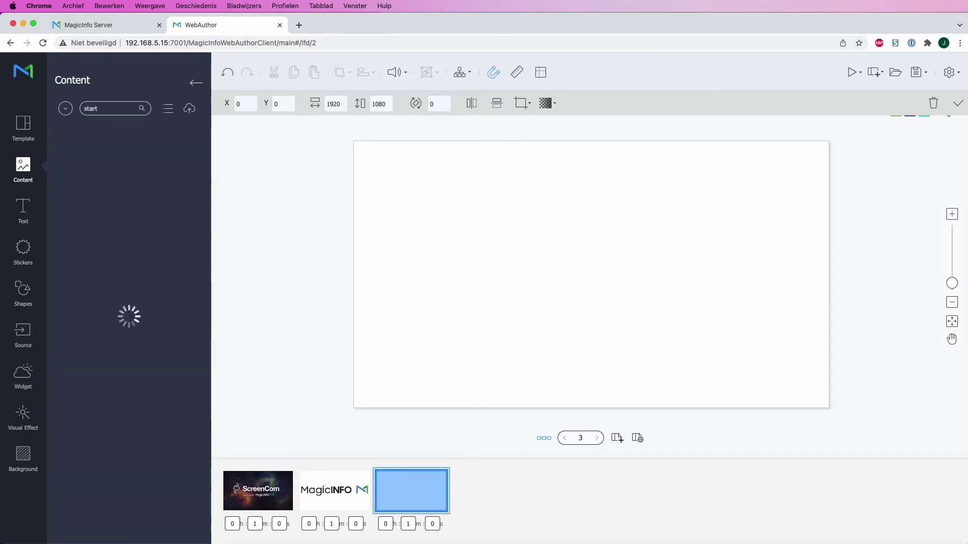
left_click_drag(140, 183, 469, 236)
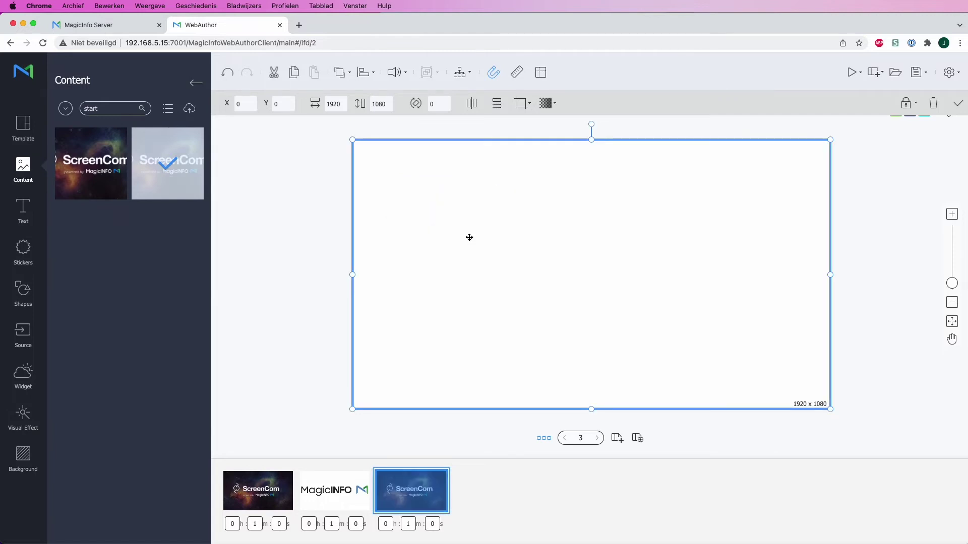
double_click(112, 110)
key("BackSpace")
key("Return")
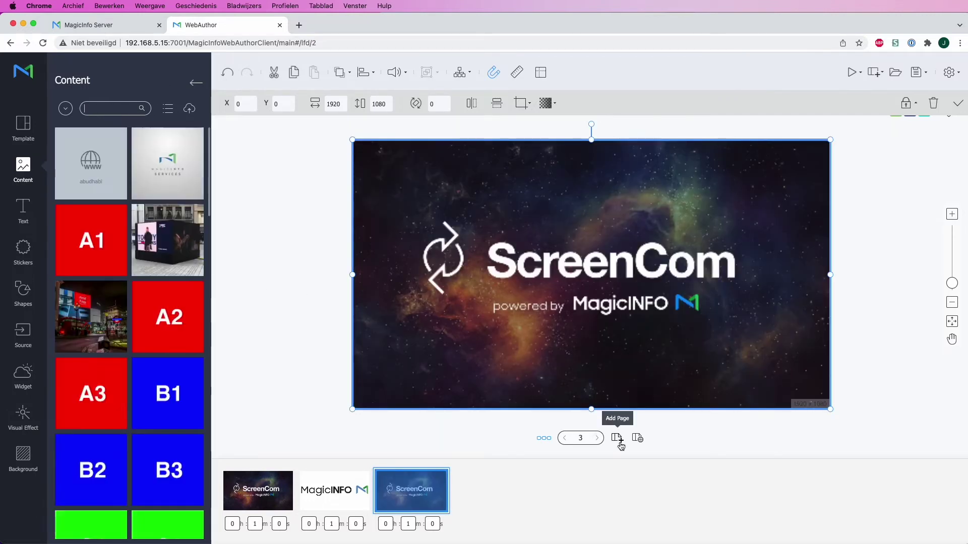
- Add pages 4 and 5, placing a content image on page 4 and the ScreenCom starfield on page 5
left_click(617, 438)
scroll(162, 353, "down", 10)
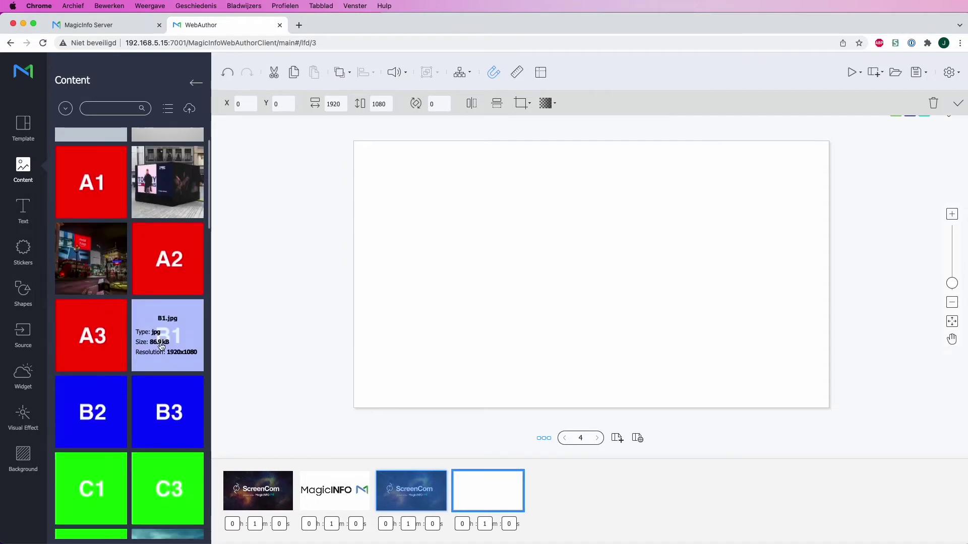
left_click_drag(164, 258, 549, 283)
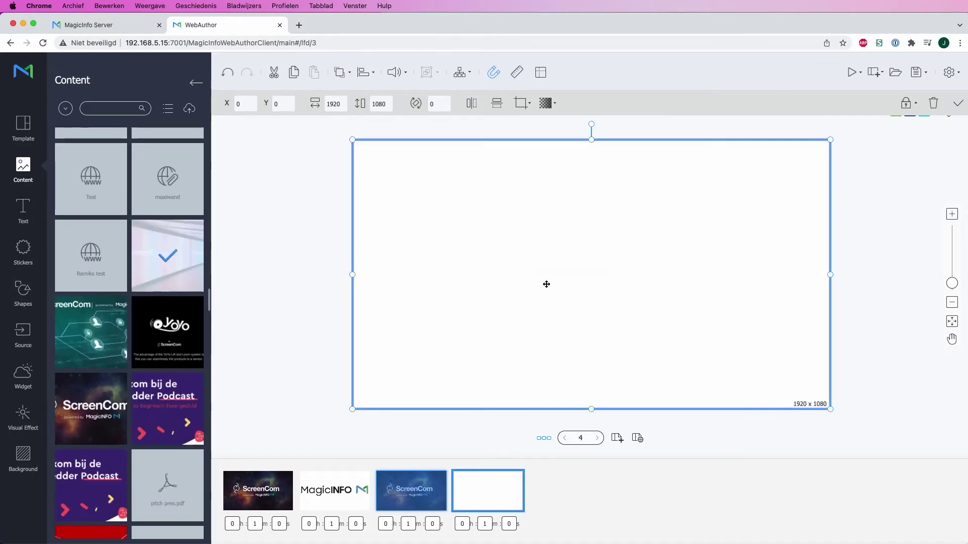
left_click(617, 438)
left_click_drag(109, 401, 563, 318)
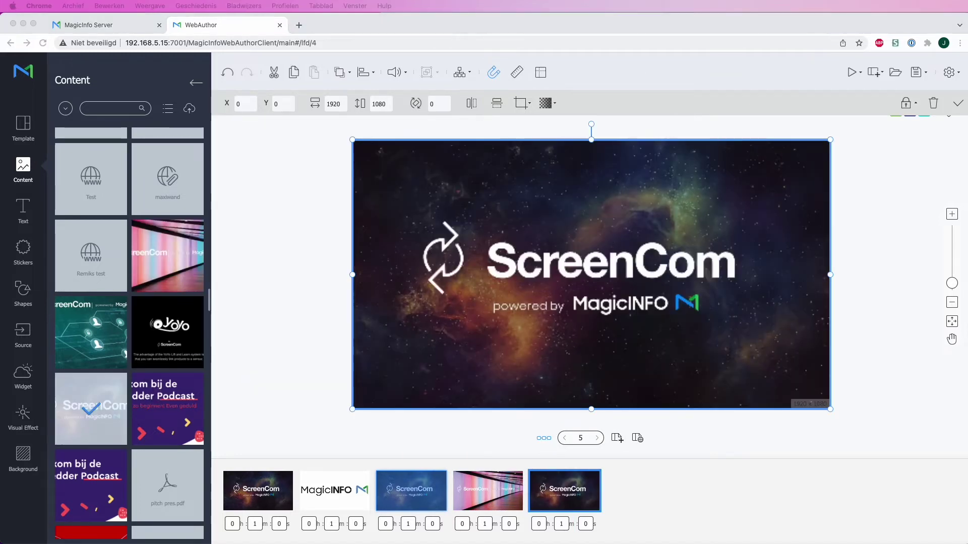
- Add pages 6–8 with the MagicINFO logo, ScreenCom start screen and ScreenCom/YoYo image
left_click(617, 438)
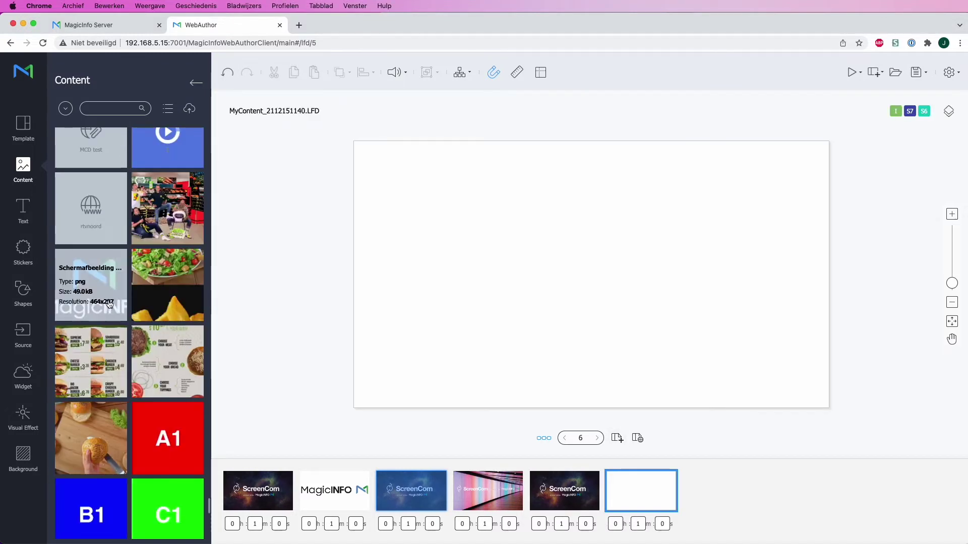
left_click_drag(109, 304, 598, 305)
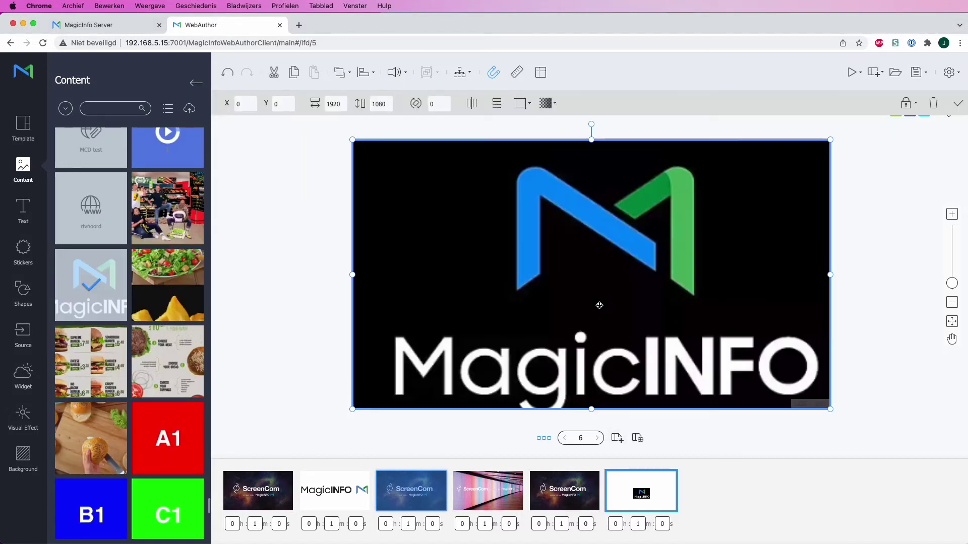
left_click(617, 438)
scroll(110, 340, "down", 10)
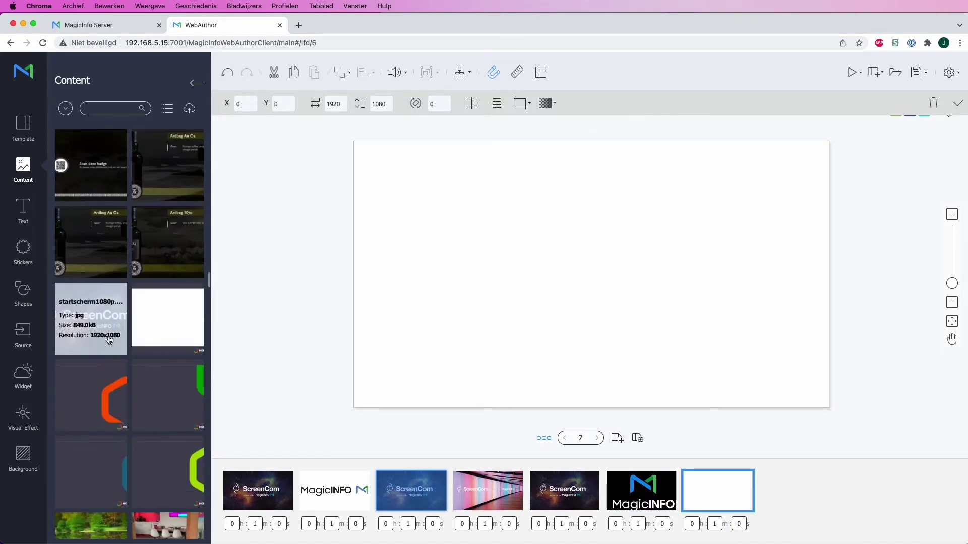
left_click_drag(109, 340, 605, 330)
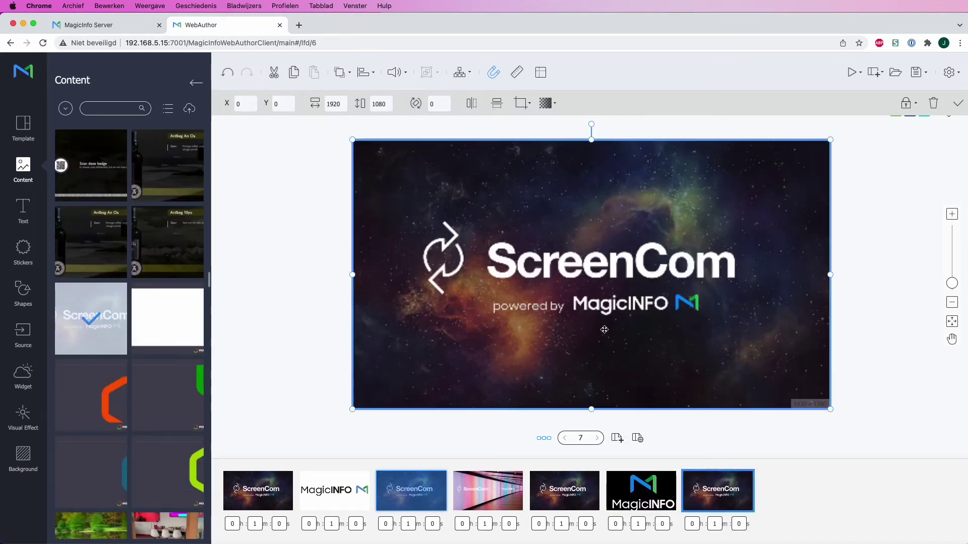
left_click(618, 439)
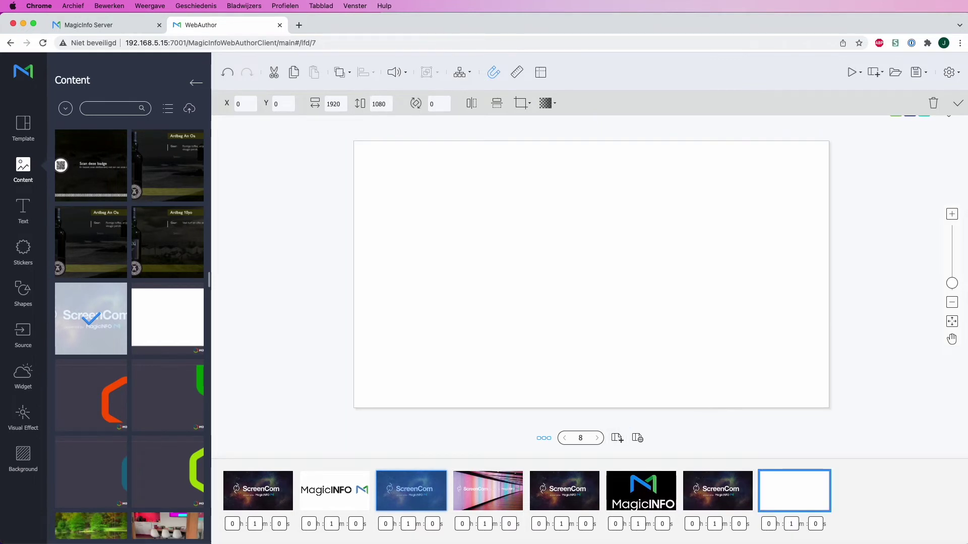
scroll(143, 350, "down", 3)
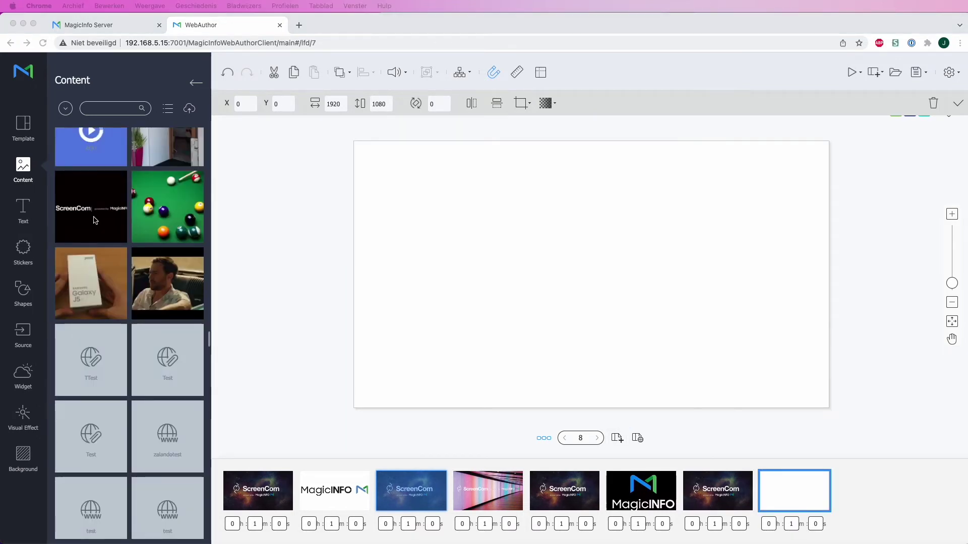
left_click_drag(91, 208, 517, 271)
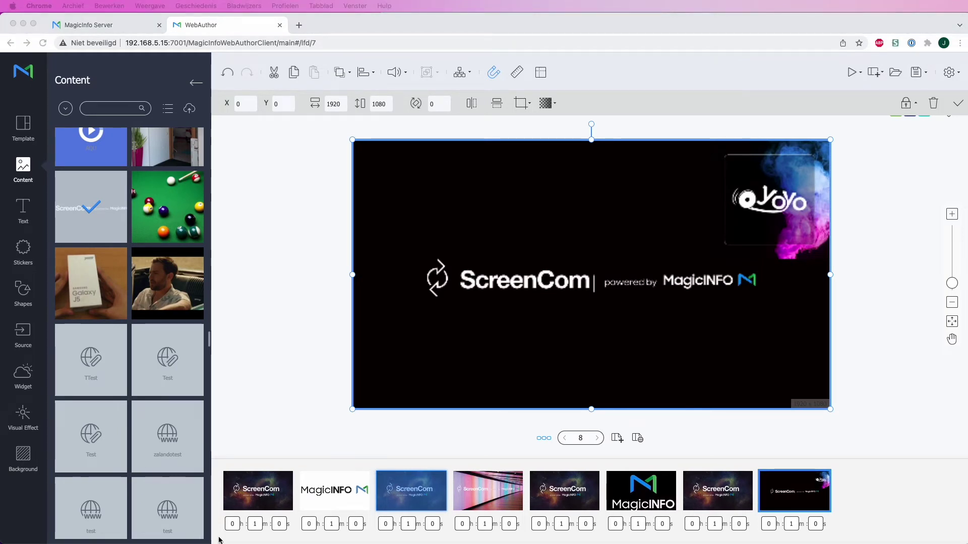
left_click(232, 525)
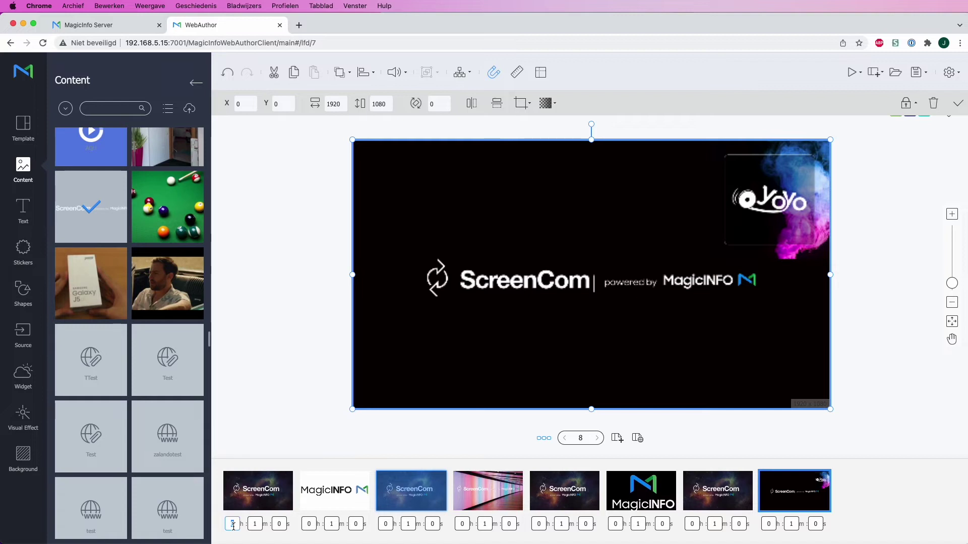
- Set durations to 23:59:59 for pages 1, 3, 5, 7 and 0:0:5 for pages 2, 4, 6, 8
type("235")
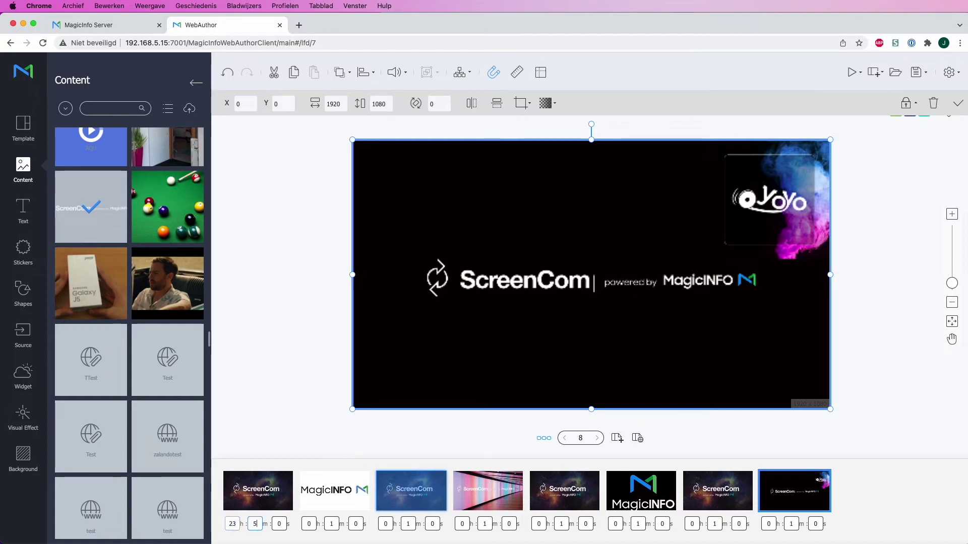
type("959")
type("005")
type("23")
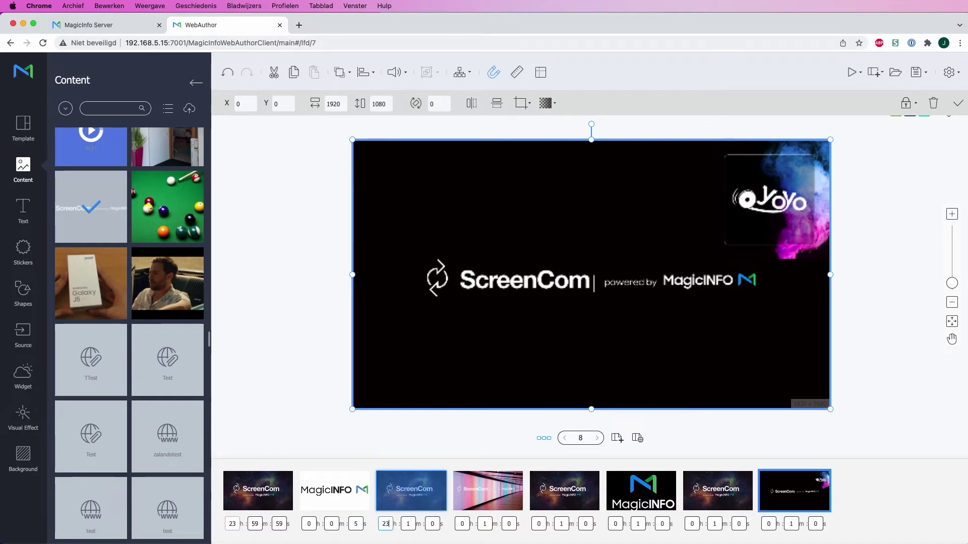
type("5959005")
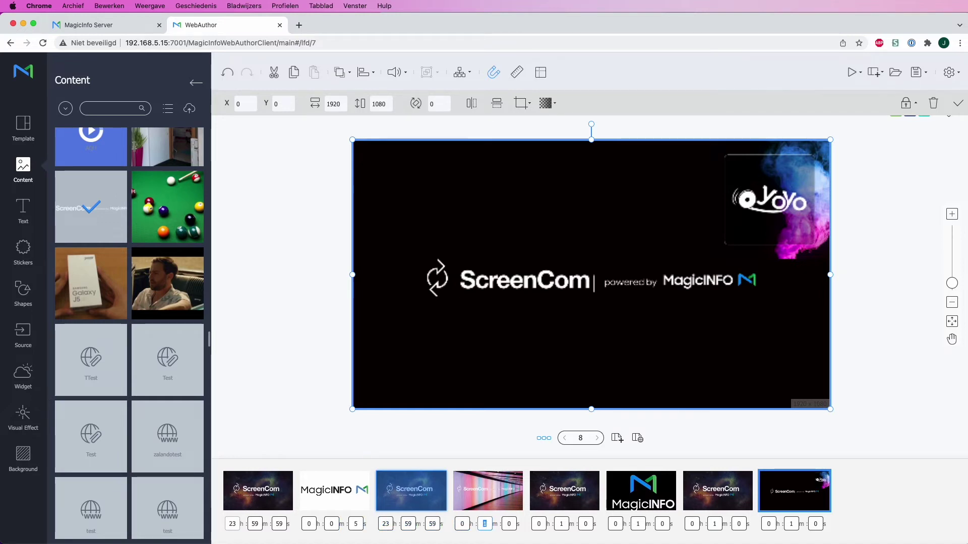
key("Tab")
type("2359")
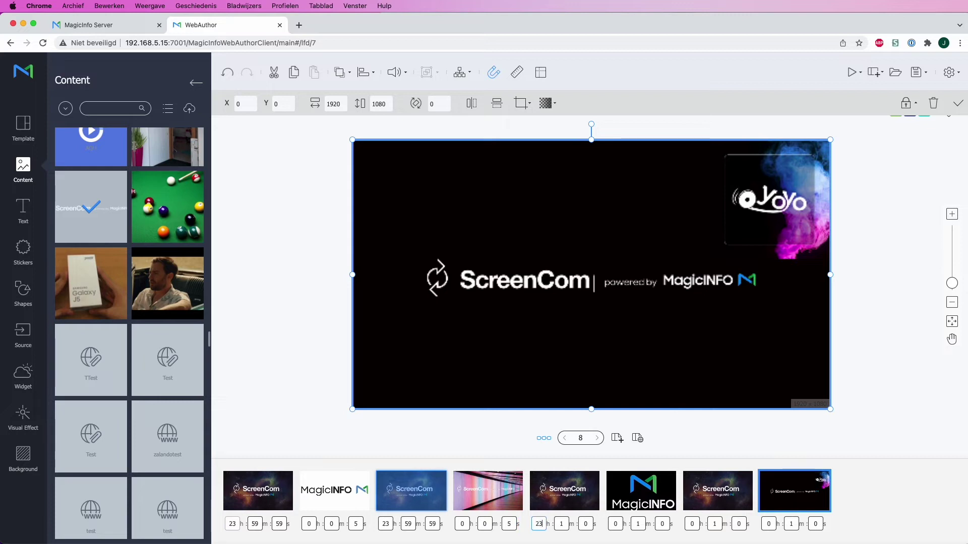
type("59")
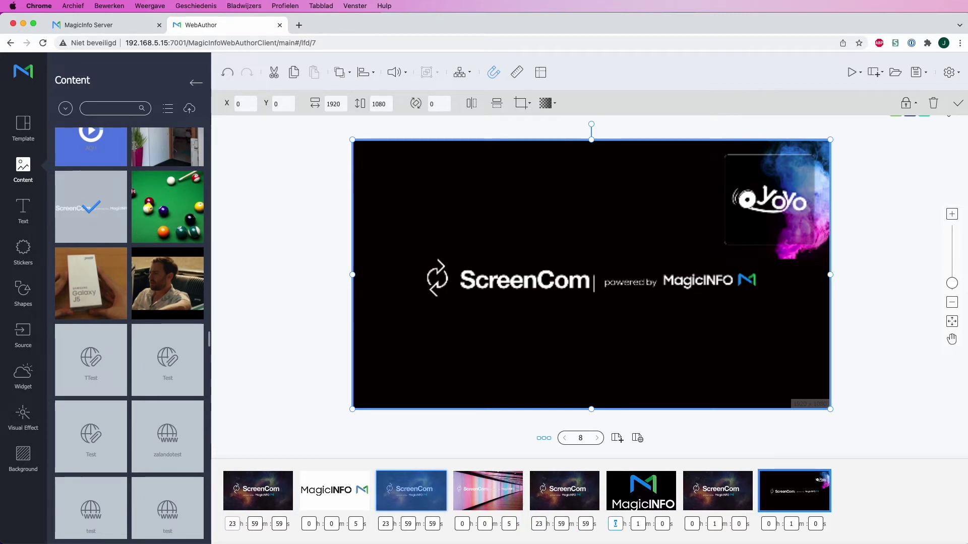
type("005")
left_click(691, 525)
type("23")
key("Tab")
type("5959")
key("Tab")
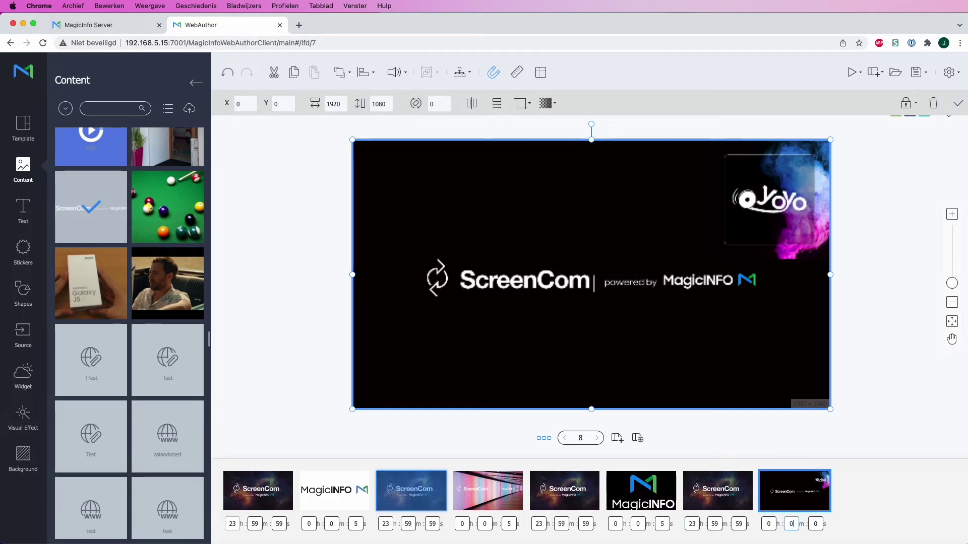
left_click(257, 490)
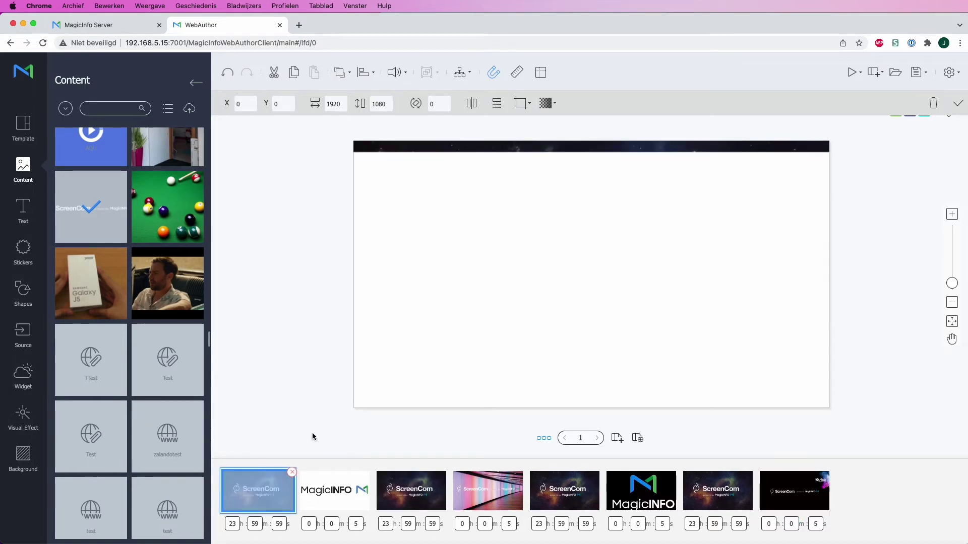
- Give Page1 external events: right trigger goes to Page2, left trigger goes to Page4
left_click(461, 74)
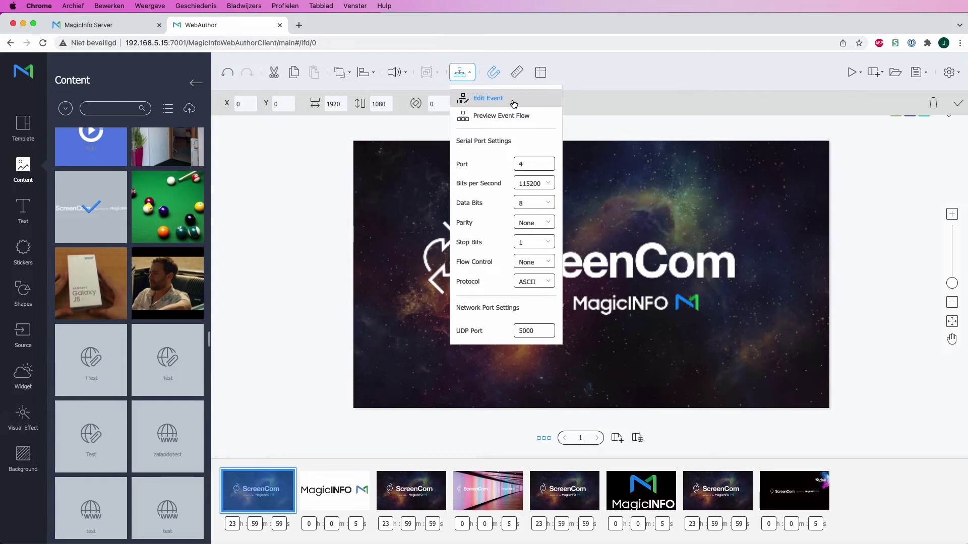
left_click(513, 103)
left_click(444, 306)
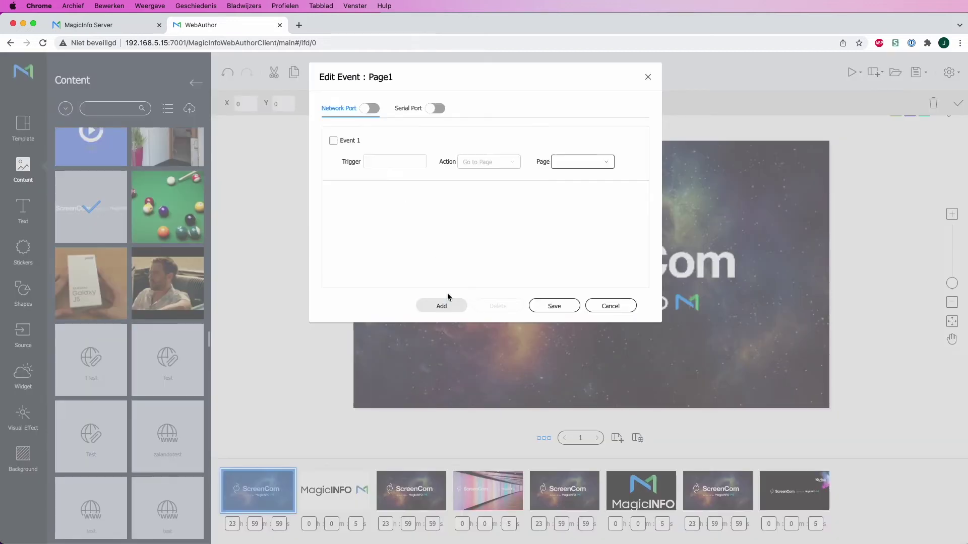
left_click(409, 160)
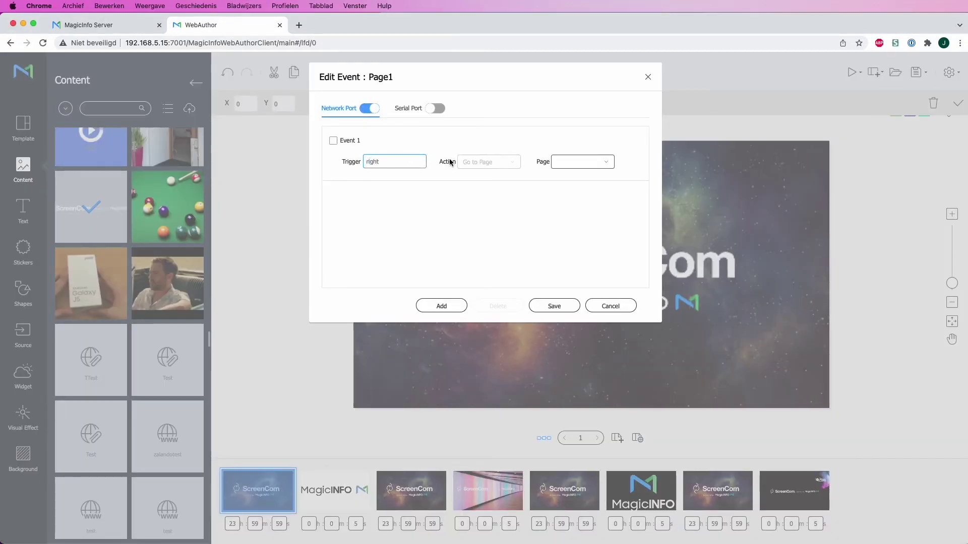
left_click(582, 161)
left_click(587, 195)
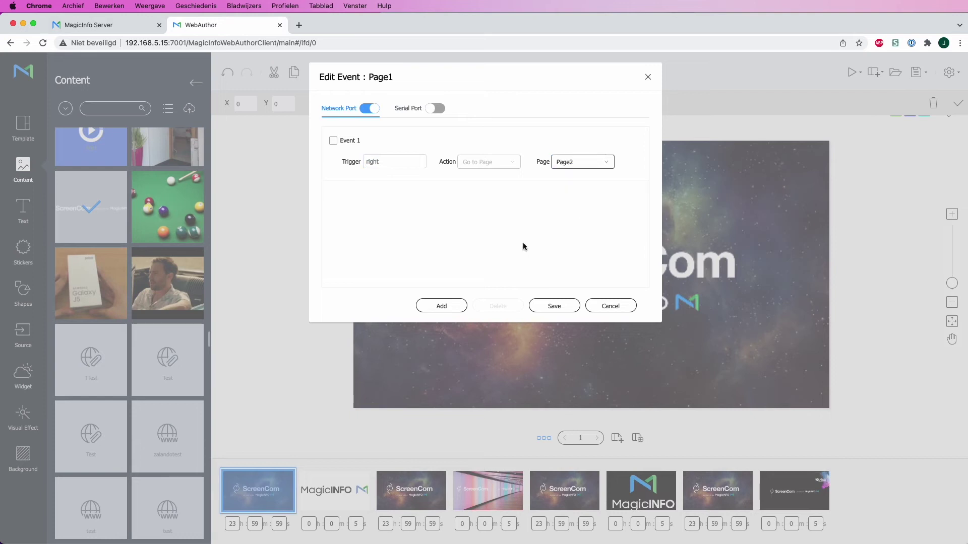
left_click(458, 306)
left_click(410, 215)
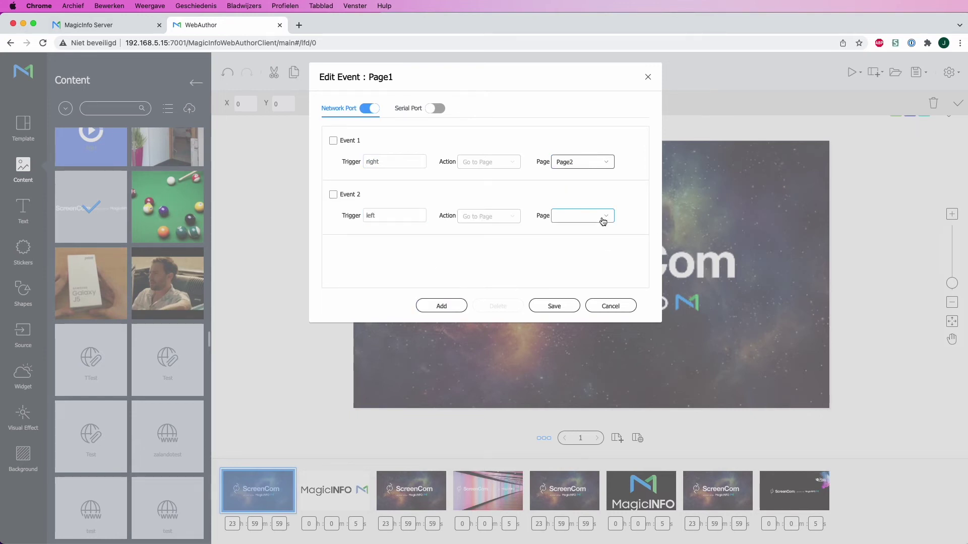
left_click(584, 216)
left_click(580, 203)
- Add Page1 events up to Page6 and down to Page8, then save the events
left_click(447, 306)
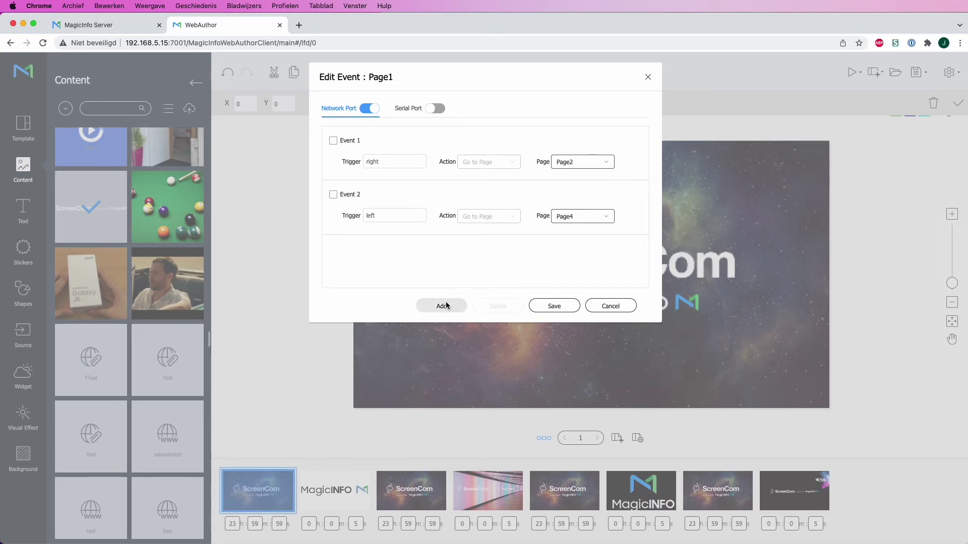
left_click(411, 269)
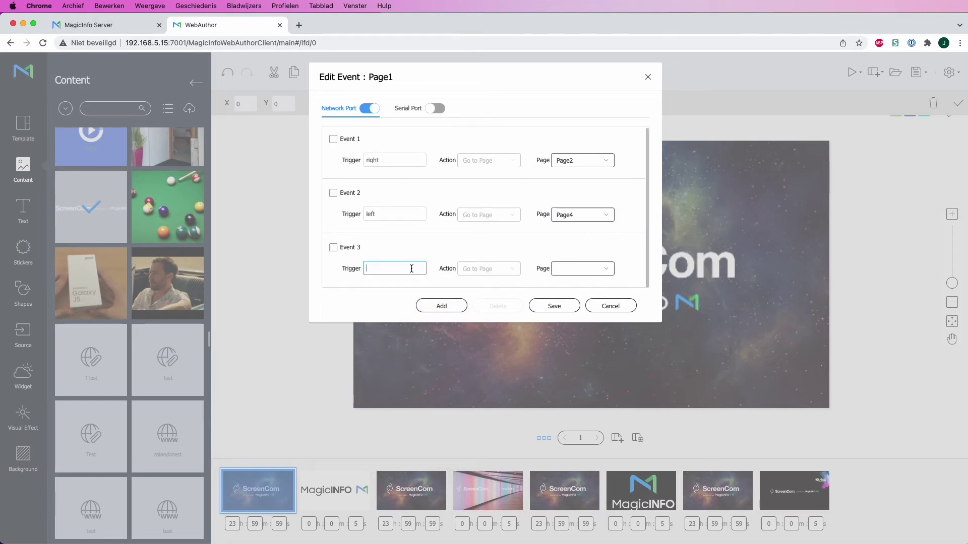
left_click(580, 269)
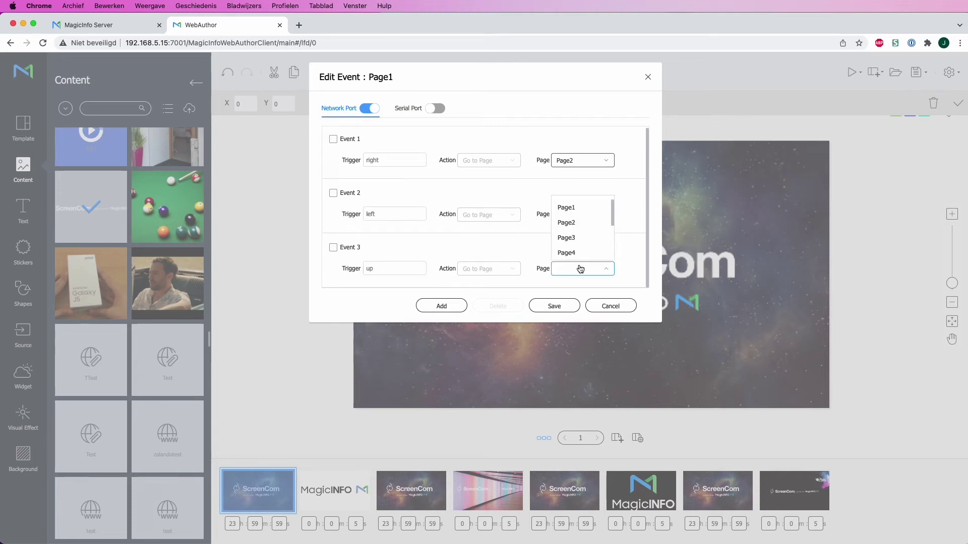
scroll(579, 244, "down", 2)
left_click(579, 244)
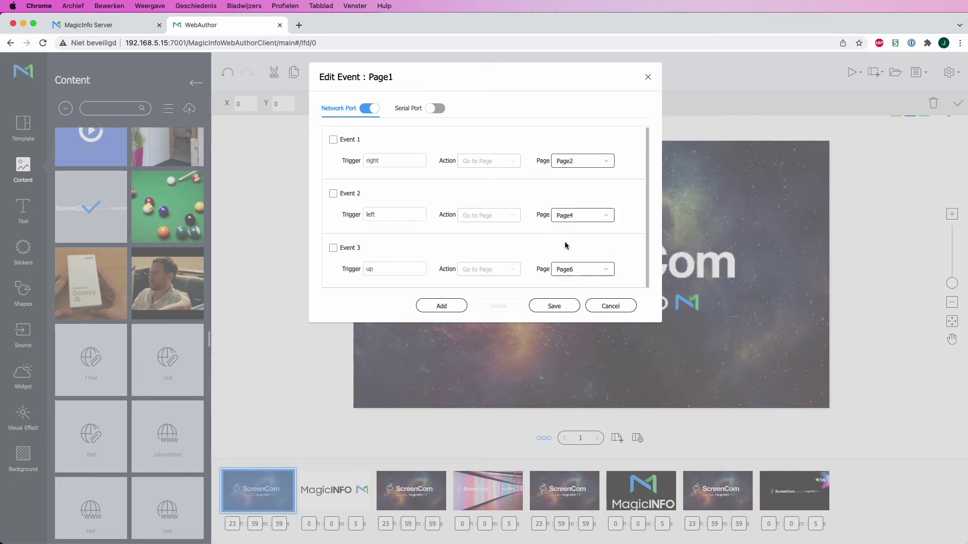
left_click(459, 305)
left_click(389, 268)
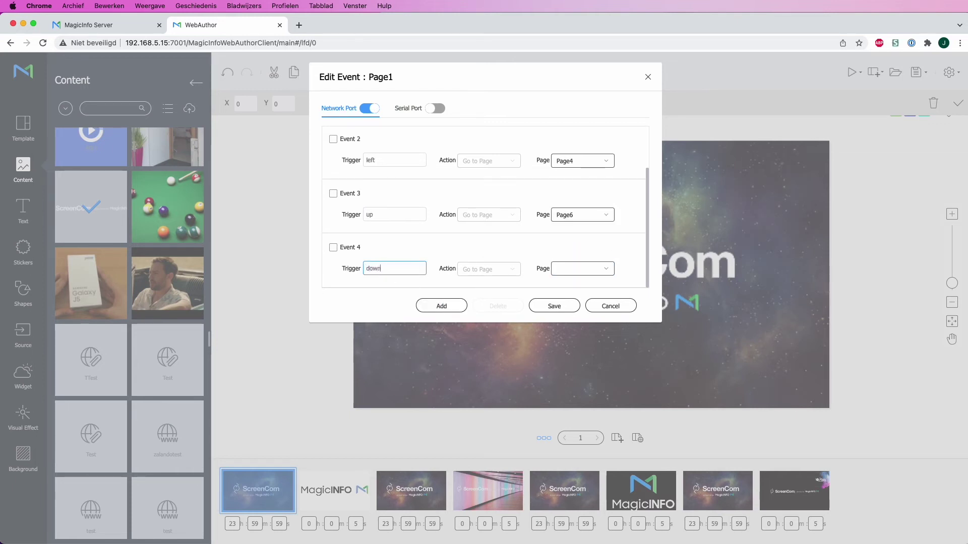
left_click(578, 273)
scroll(577, 251, "down", 2)
left_click(577, 249)
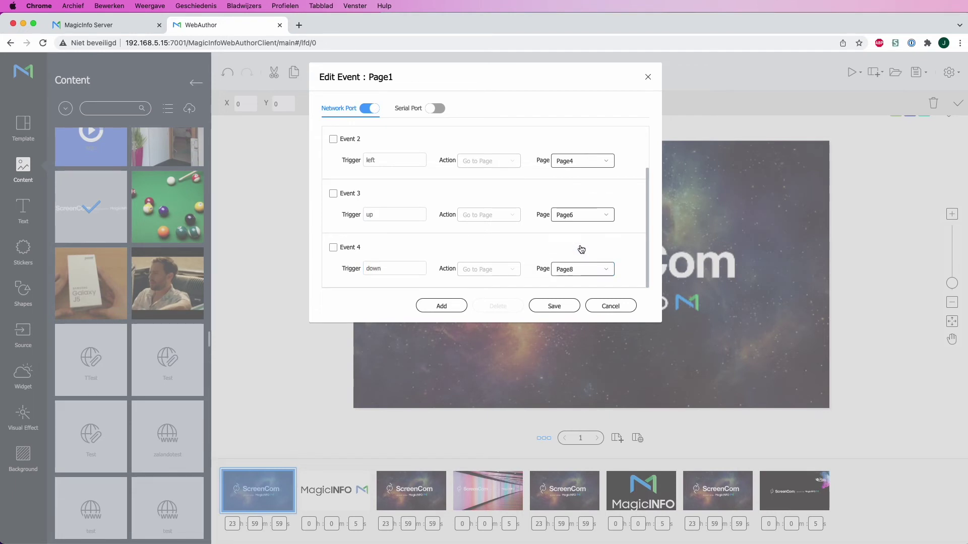
left_click(558, 307)
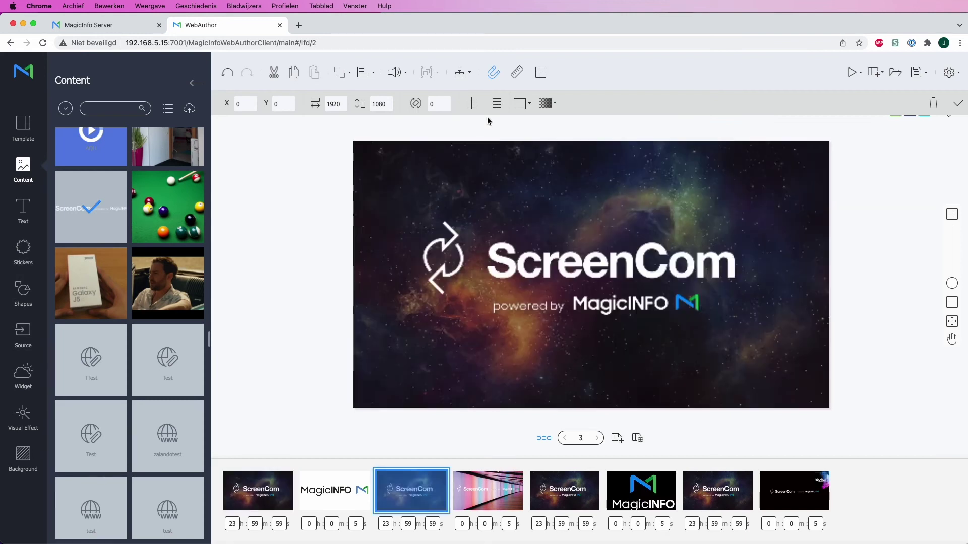
- On Page3, add a right trigger going to Page2 and a left trigger going to Page4
left_click(459, 72)
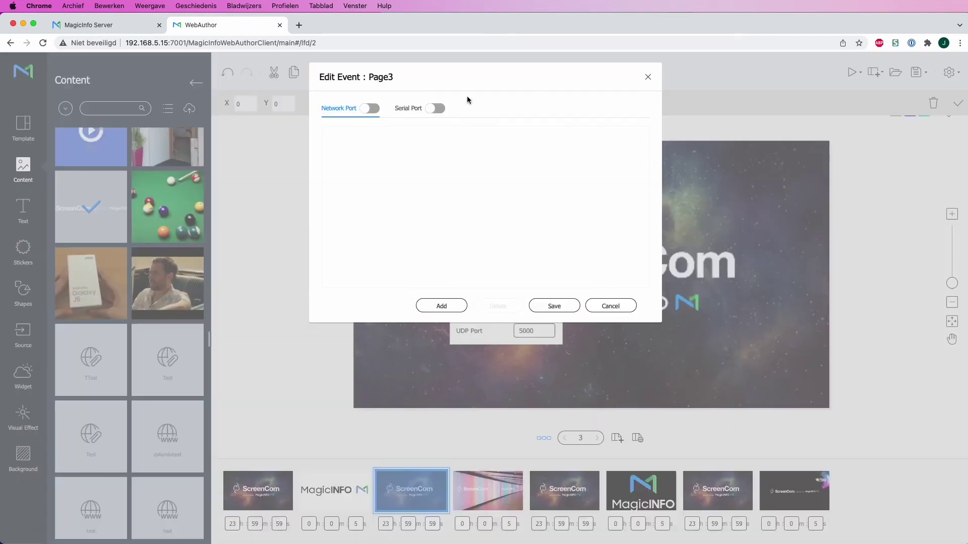
left_click(432, 311)
left_click(416, 162)
left_click(582, 162)
left_click(580, 196)
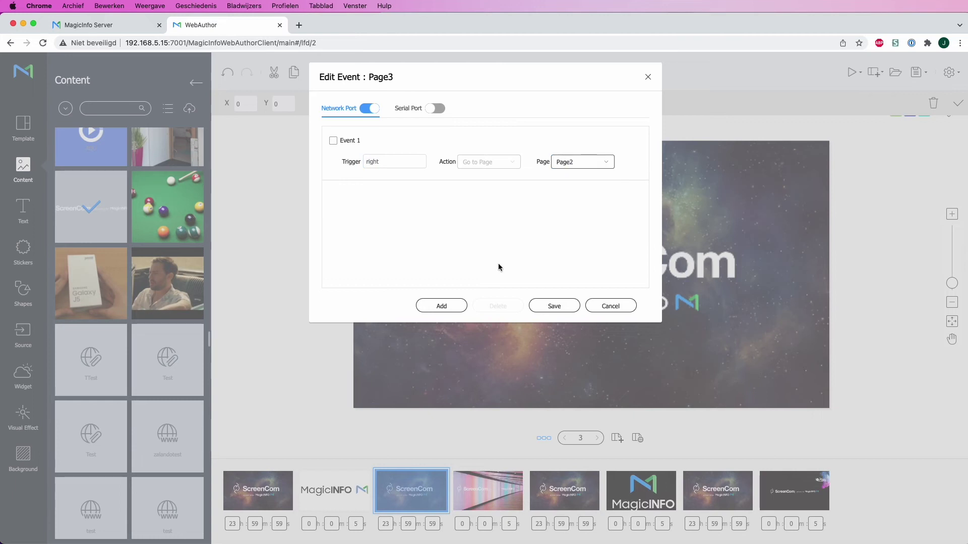
left_click(463, 304)
left_click(419, 215)
type("left")
left_click(582, 216)
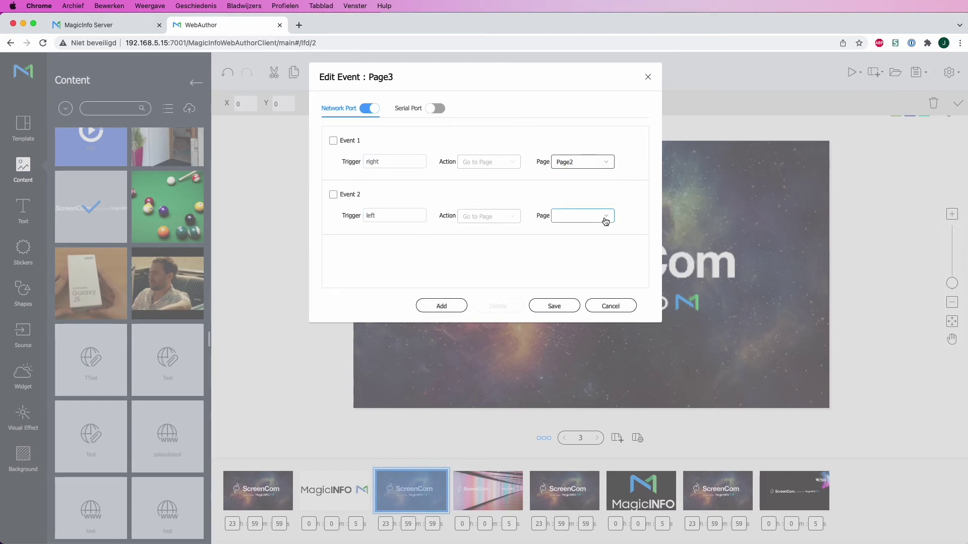
left_click(578, 201)
- Add Page3's up trigger to Page6 and a down trigger, then save its events
left_click(441, 306)
left_click(419, 268)
type("up")
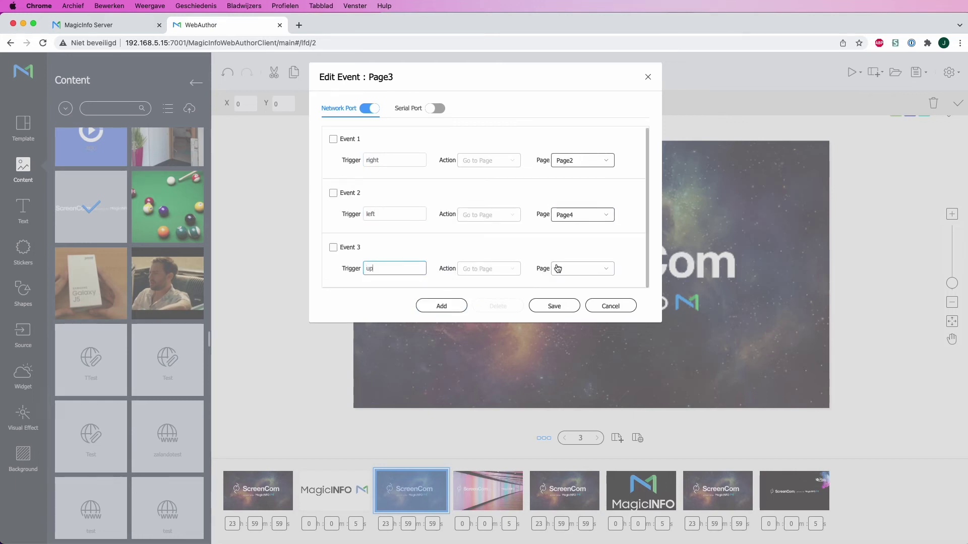
left_click(557, 268)
scroll(578, 232, "down", 2)
left_click(575, 242)
left_click(444, 305)
left_click(407, 269)
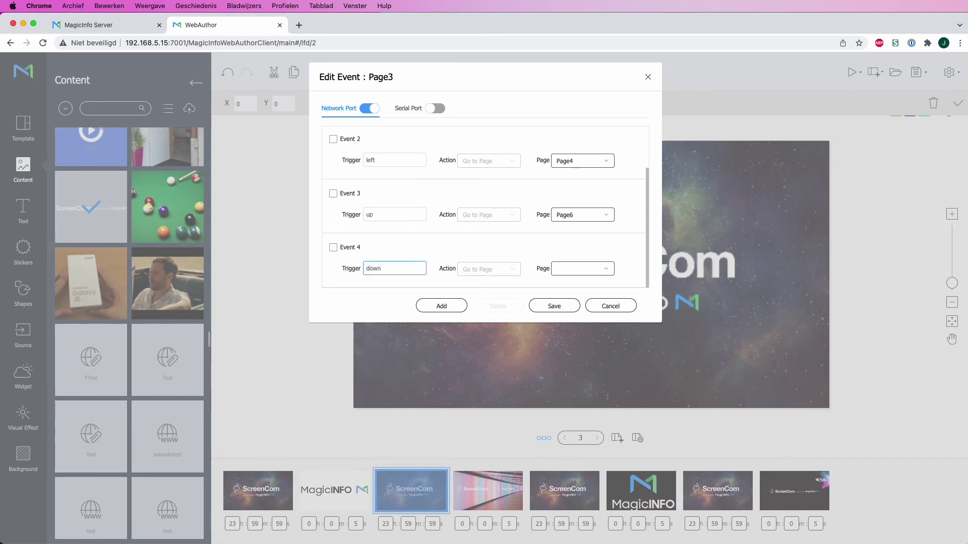
left_click(582, 269)
left_click(566, 238)
left_click(559, 306)
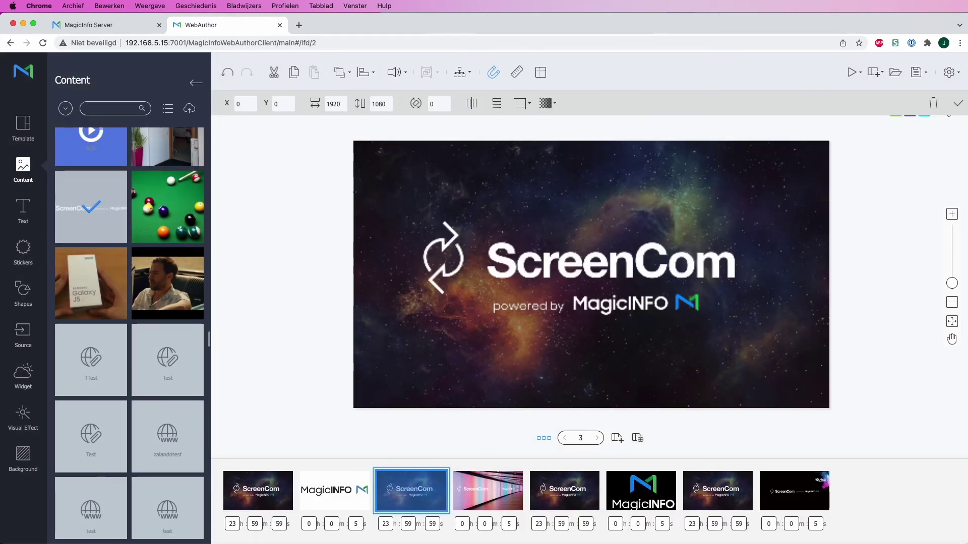
- On Page5, add a right trigger going to Page2 and a left trigger going to Page4
left_click(564, 490)
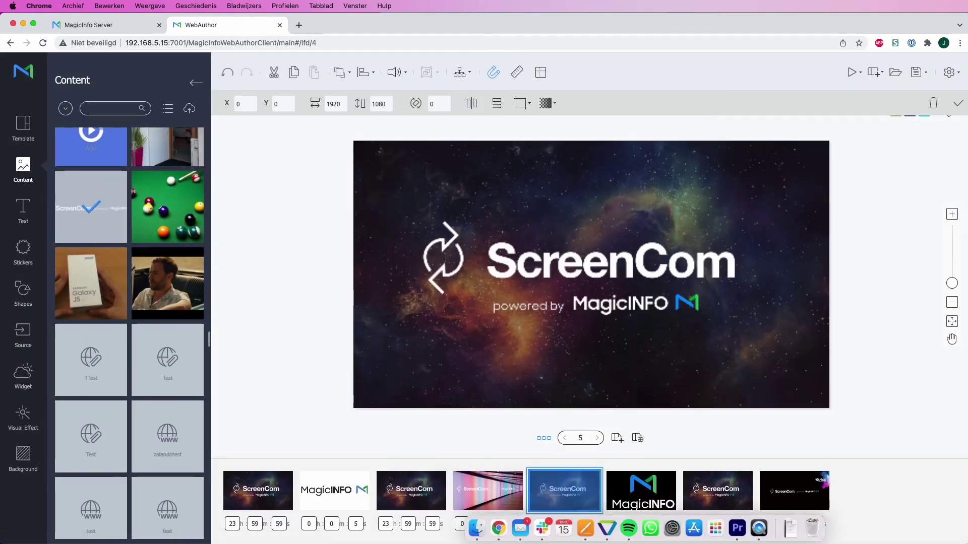
left_click(473, 79)
left_click(492, 97)
left_click(434, 306)
type("righ")
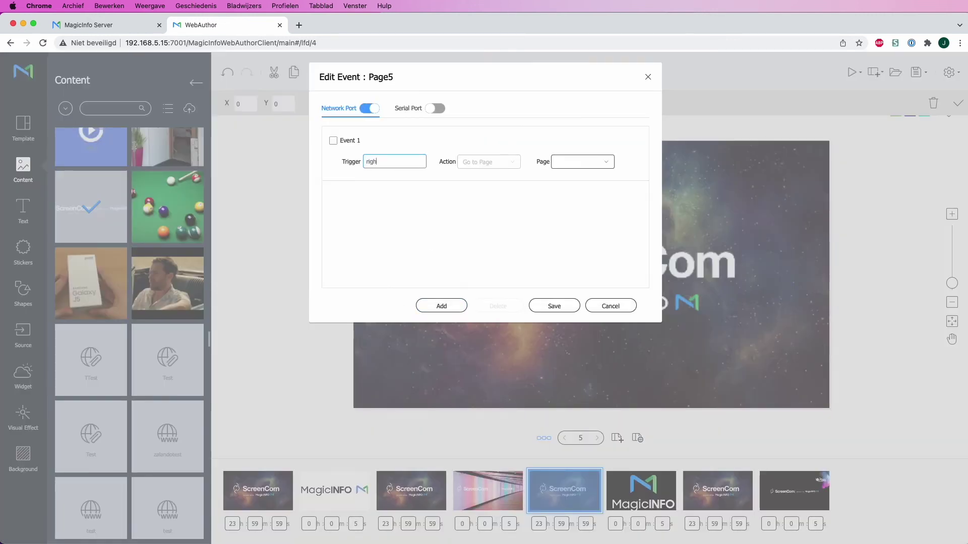
type("t")
left_click(582, 162)
left_click(564, 203)
left_click(441, 306)
left_click(398, 216)
type("left")
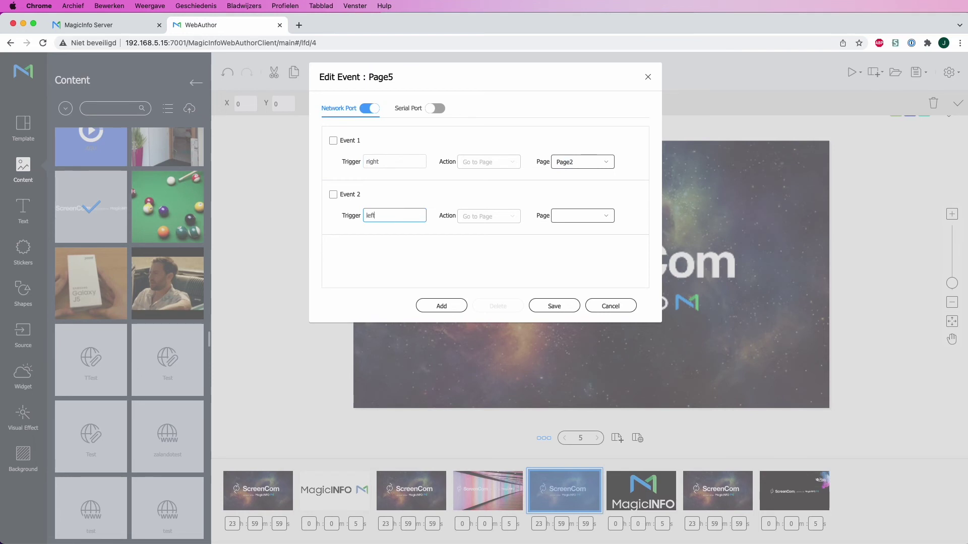
left_click(582, 216)
left_click(569, 197)
- Add Page5's up trigger to Page6 and a down trigger, then save its events
left_click(442, 306)
left_click(402, 267)
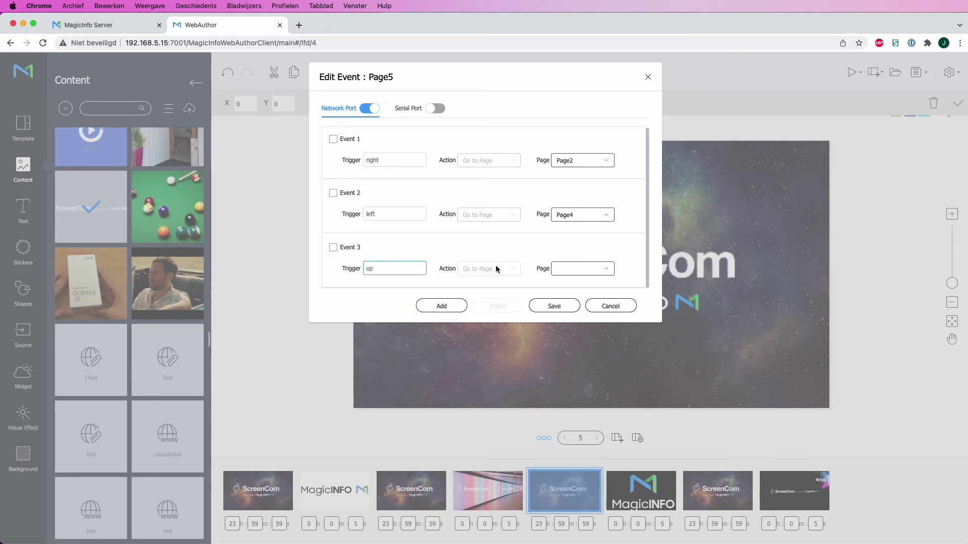
type("up")
left_click(583, 268)
left_click(585, 244)
left_click(442, 306)
left_click(388, 269)
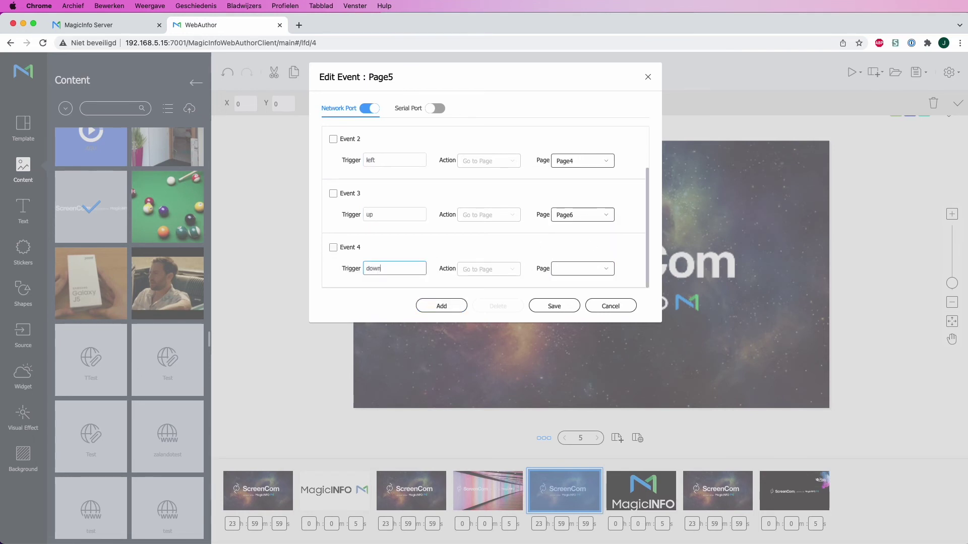
type("down")
left_click(582, 269)
left_click(579, 259)
left_click(554, 306)
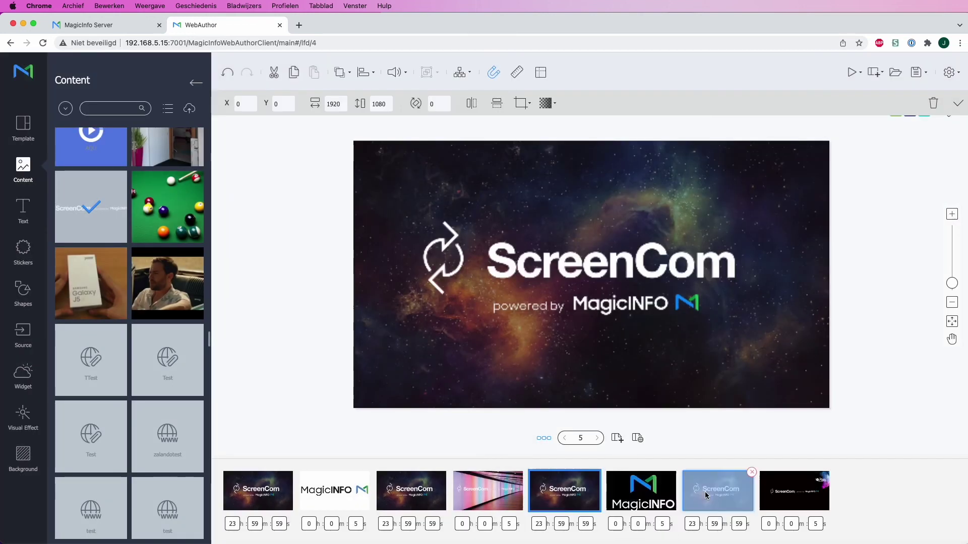
- On Page7, add network-port events: right to Page2 and left to Page4
left_click(706, 496)
left_click(460, 72)
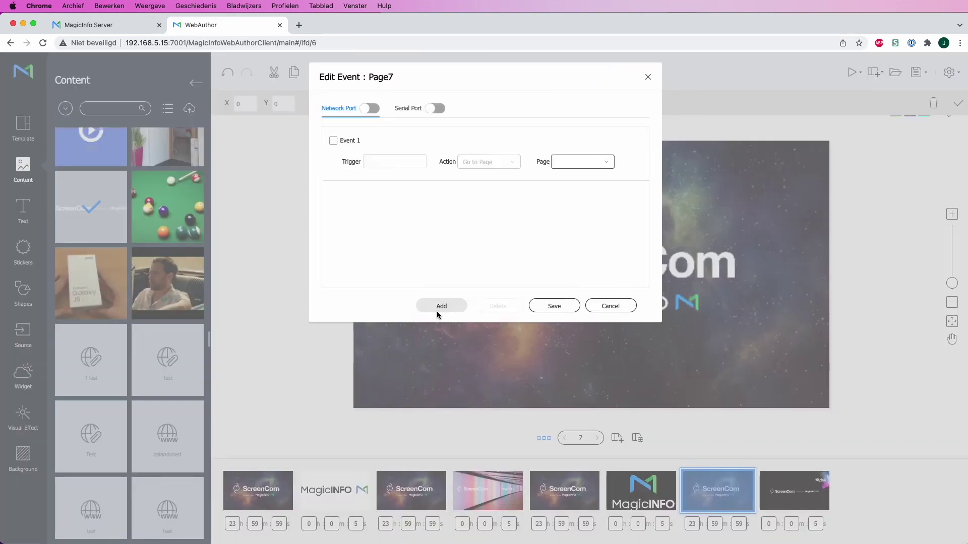
left_click(388, 162)
type("right")
left_click(582, 162)
left_click(572, 198)
left_click(442, 306)
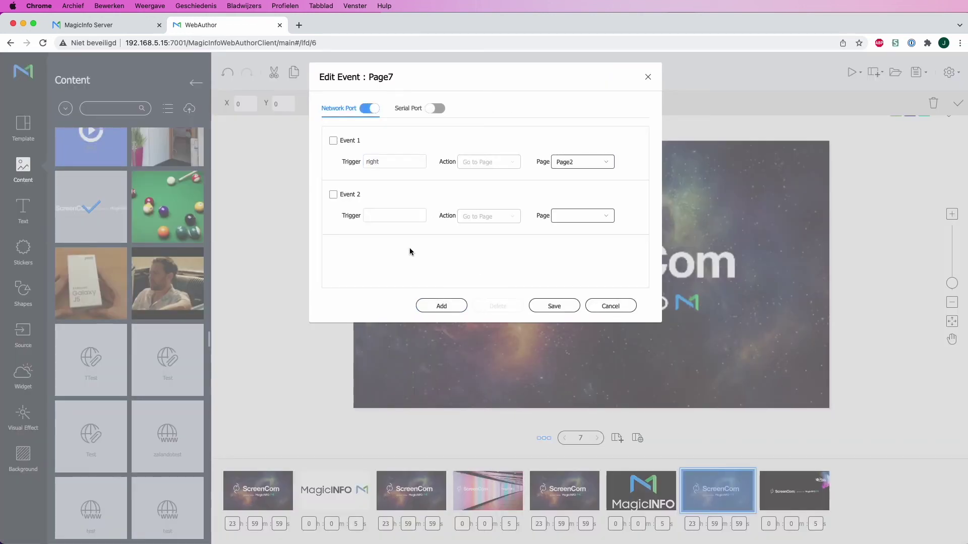
left_click(395, 216)
type("left")
left_click(583, 216)
left_click(572, 200)
- Add Page7's up trigger to Page6 and down trigger to Page8, then save its events
left_click(428, 306)
left_click(414, 269)
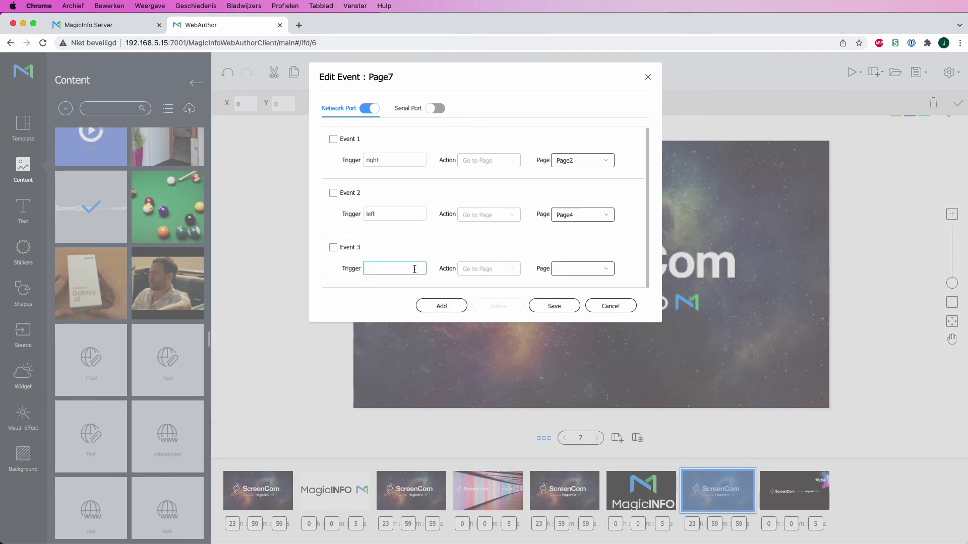
type("up")
left_click(580, 269)
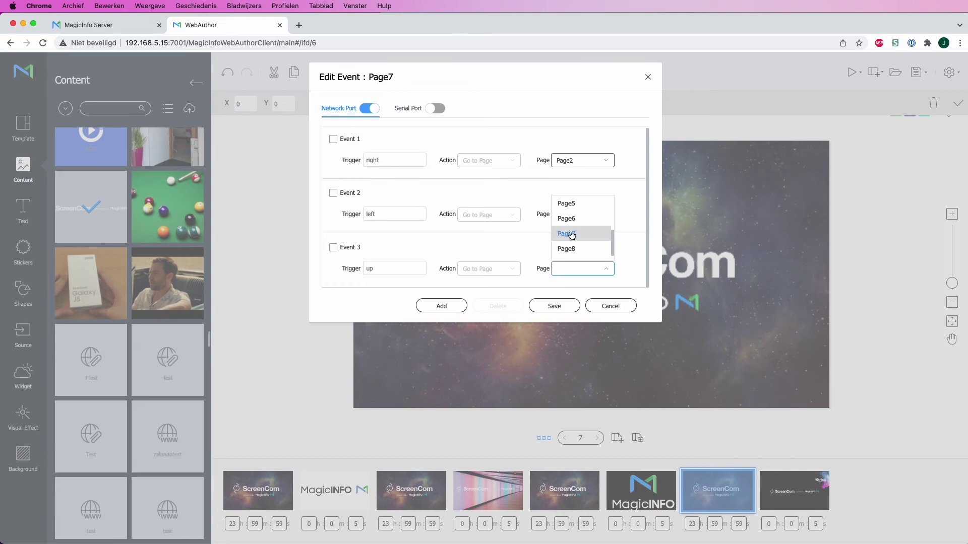
left_click(575, 219)
left_click(441, 306)
left_click(388, 267)
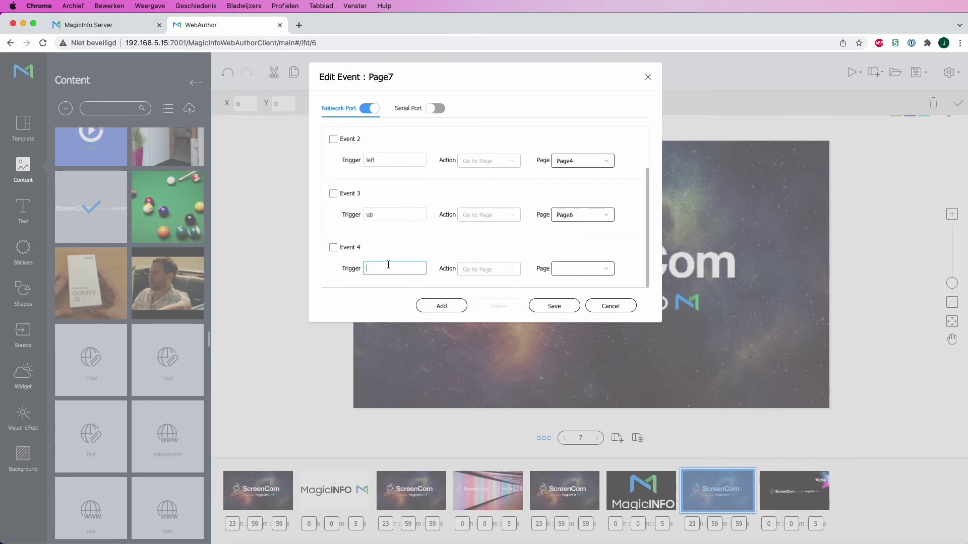
type("down")
left_click(600, 270)
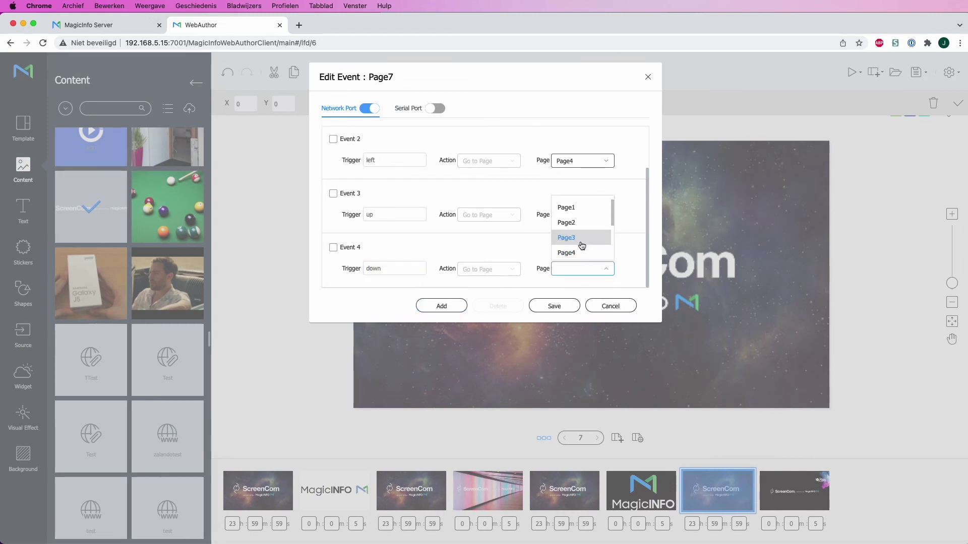
scroll(580, 244, "down", 2)
left_click(575, 249)
left_click(559, 306)
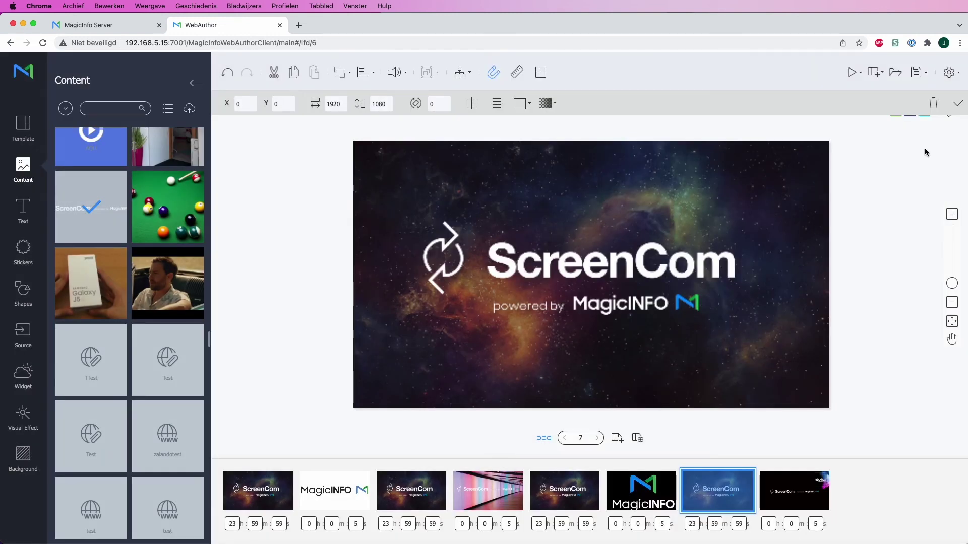
- Save the LFD as new content, replacing the default name with 'Air gesture'
left_click(916, 71)
left_click(878, 99)
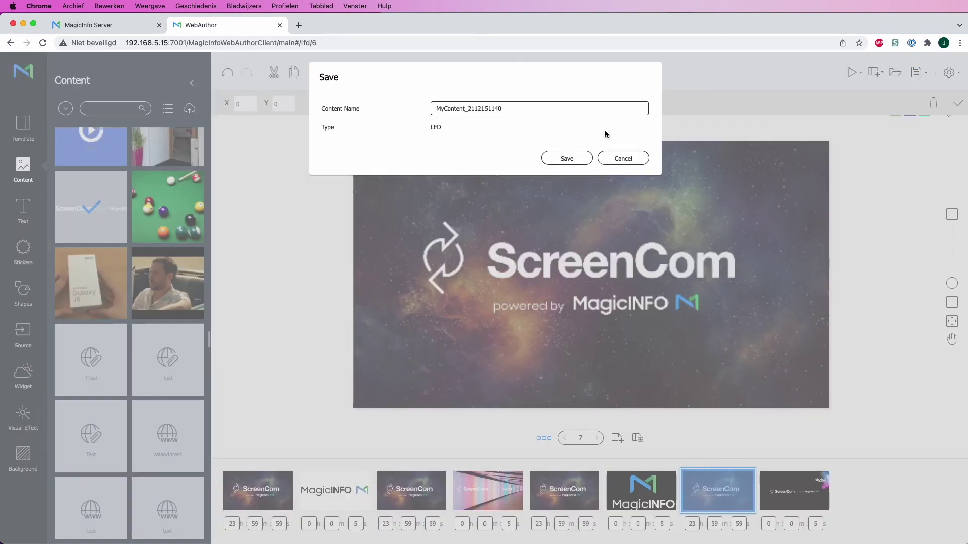
double_click(515, 112)
type("Air gesture")
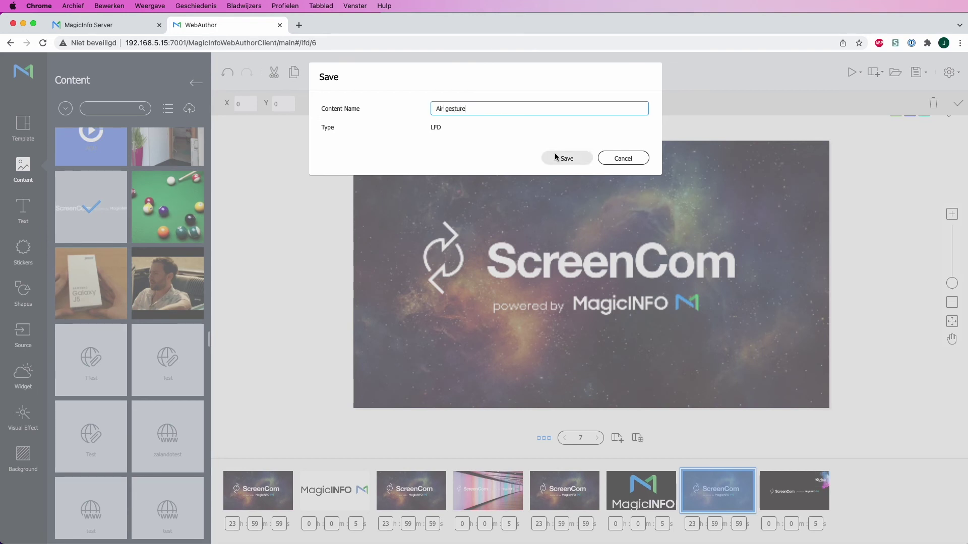
left_click(556, 158)
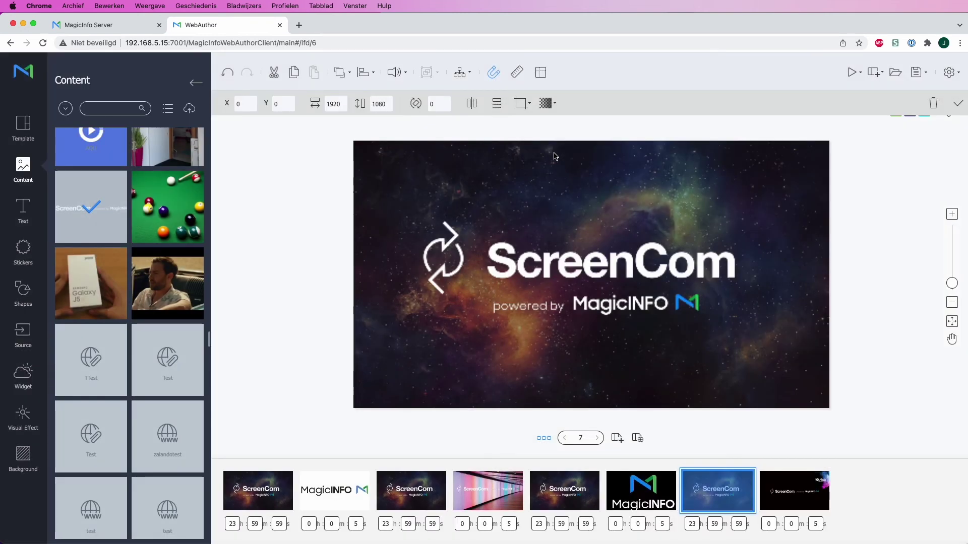
- Close the WebAuthor tab and create a new content schedule for S6 devices
key("super+w")
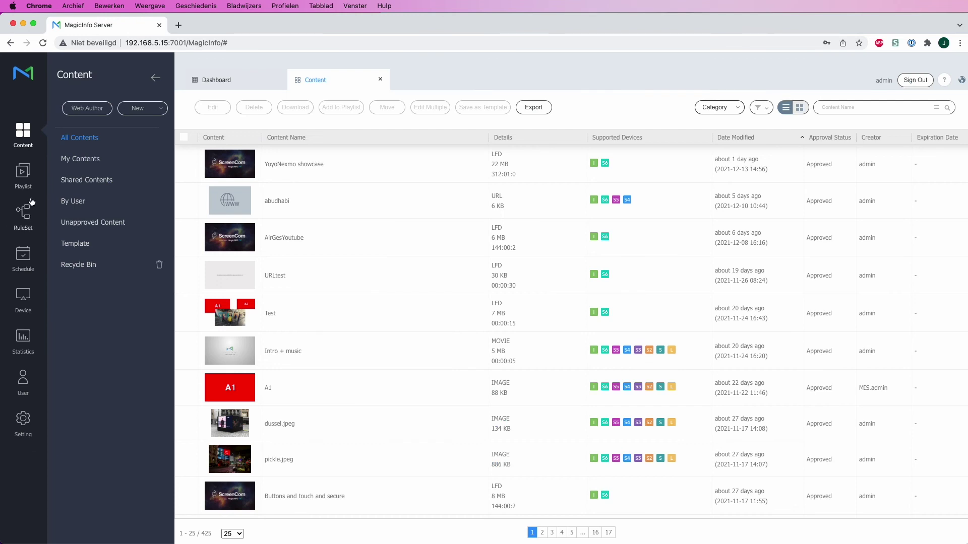
left_click(27, 270)
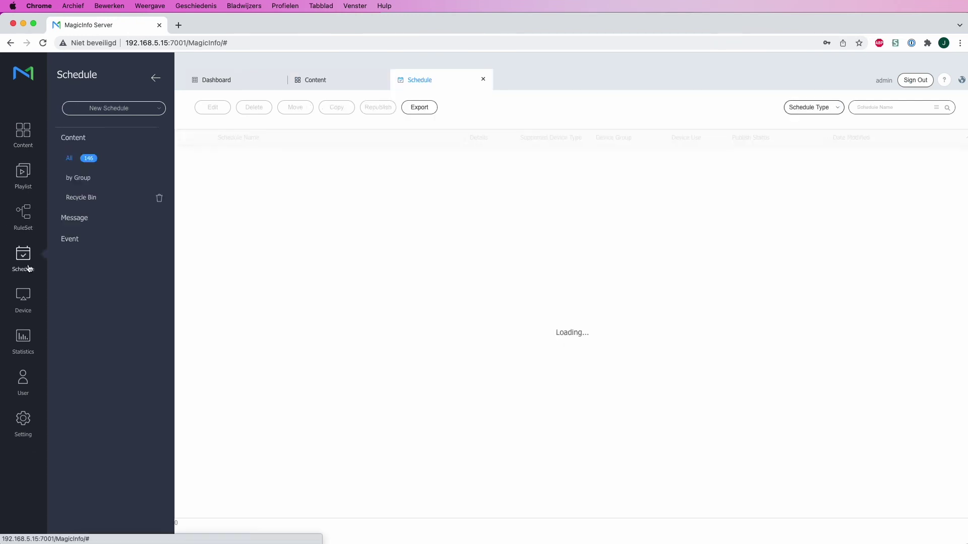
left_click(128, 110)
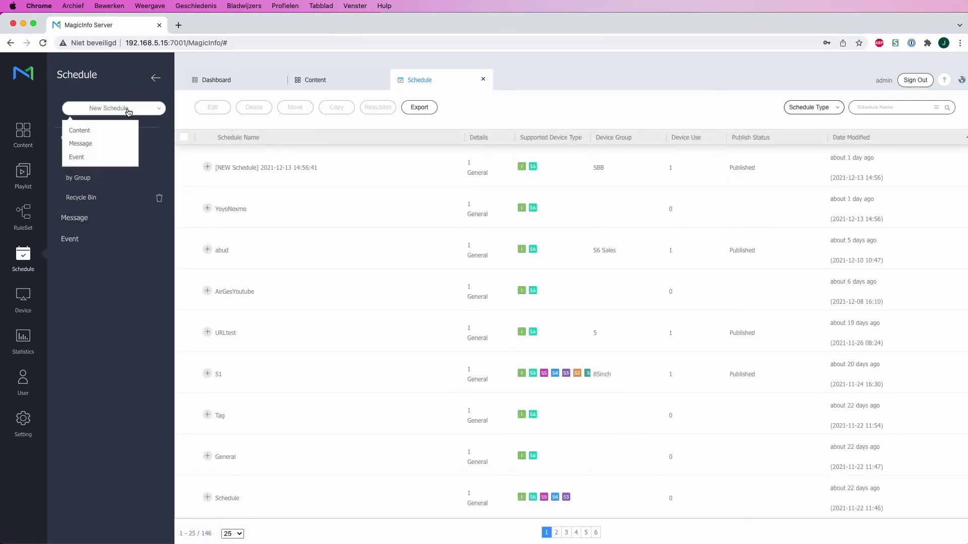
left_click(105, 135)
left_click(397, 255)
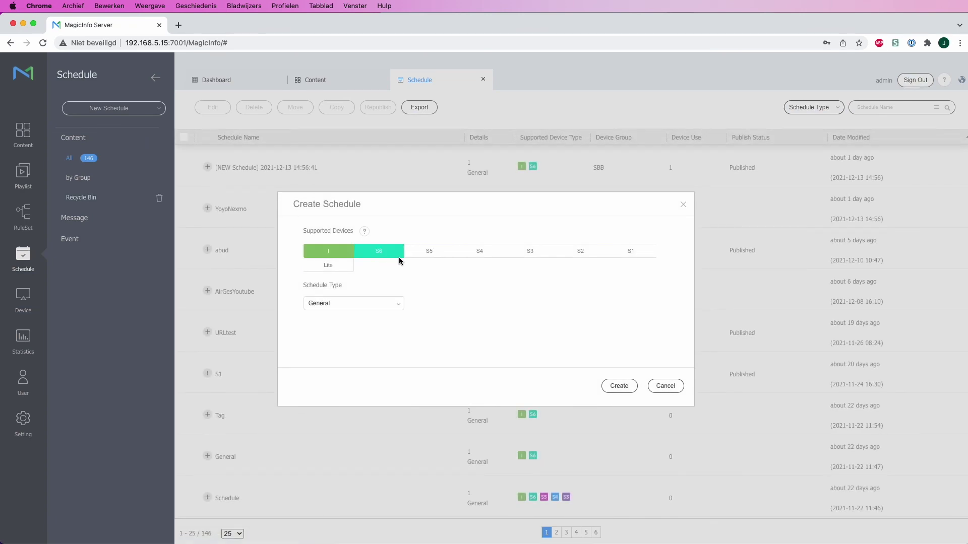
left_click(621, 388)
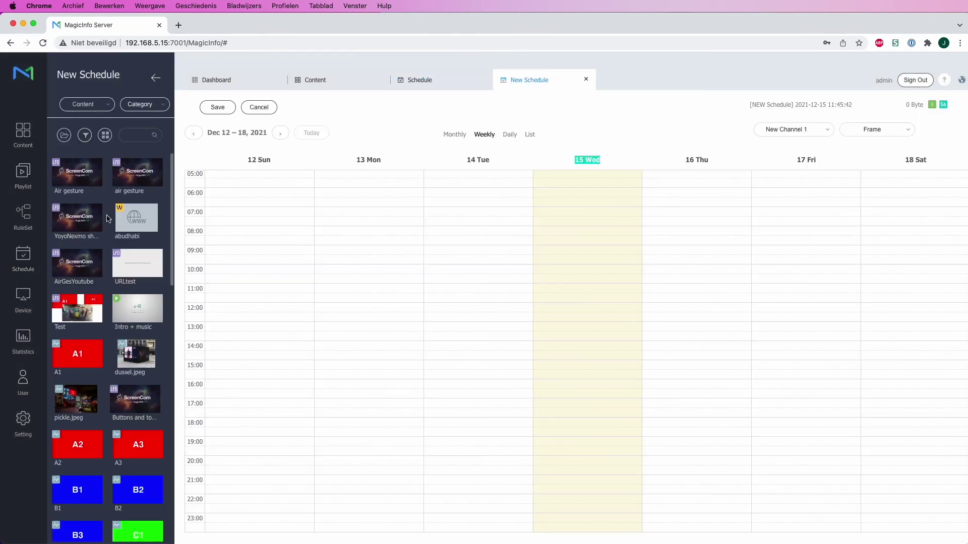
- Place Air gesture on Wednesday 15 at 10:30 and set it to never expire
left_click_drag(78, 175, 585, 290)
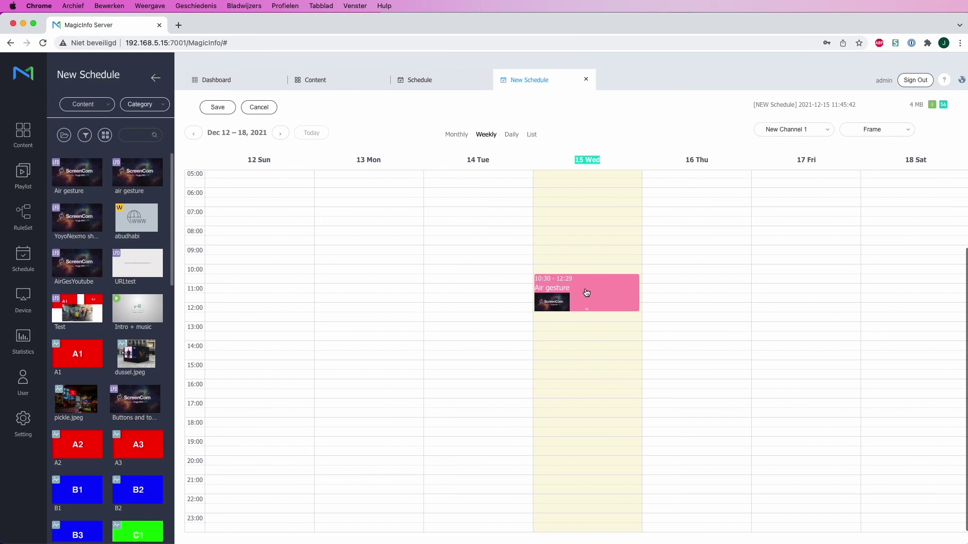
left_click(576, 287)
left_click(575, 295)
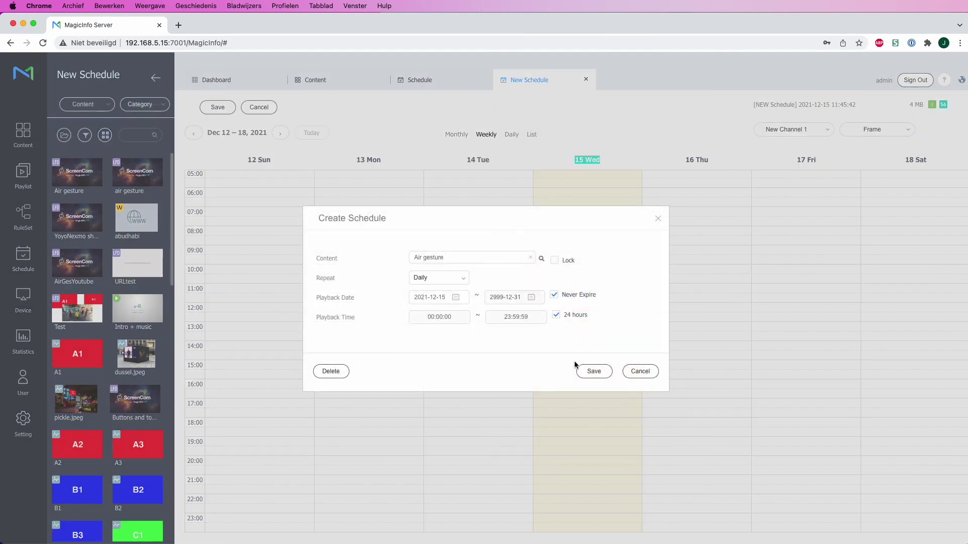
- Confirm the playback settings, name the schedule 'Air gesture' and publish it to the SBB group
left_click(590, 371)
left_click(217, 107)
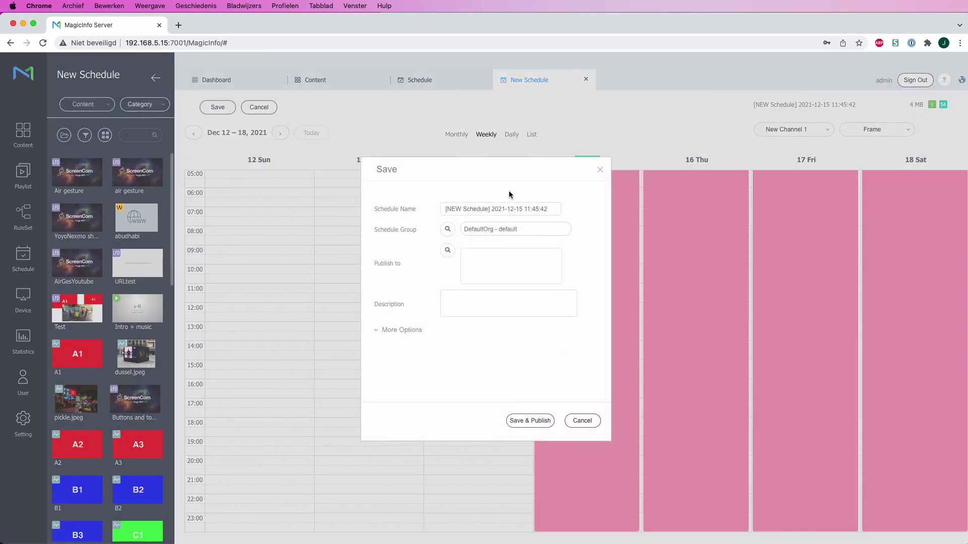
triple_click(518, 209)
type("Air gesture")
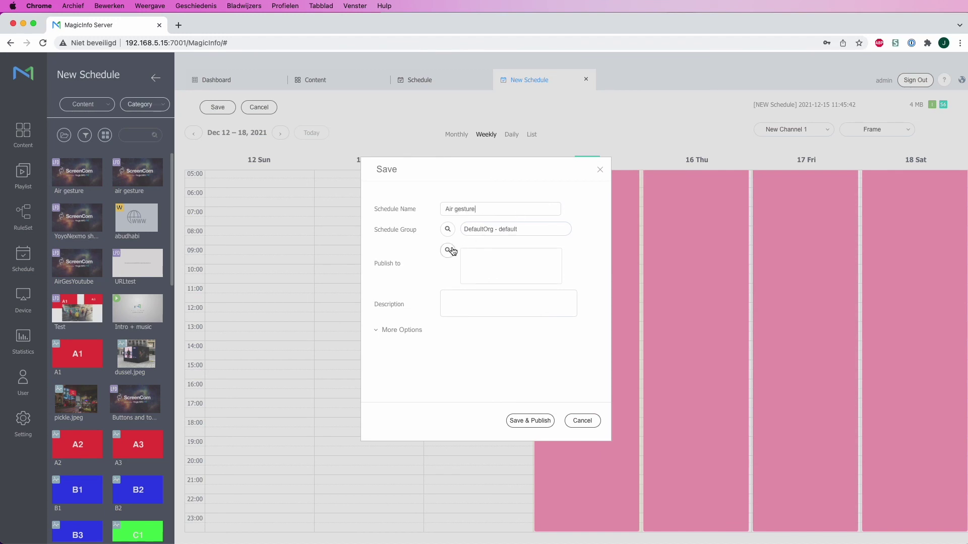
left_click(448, 250)
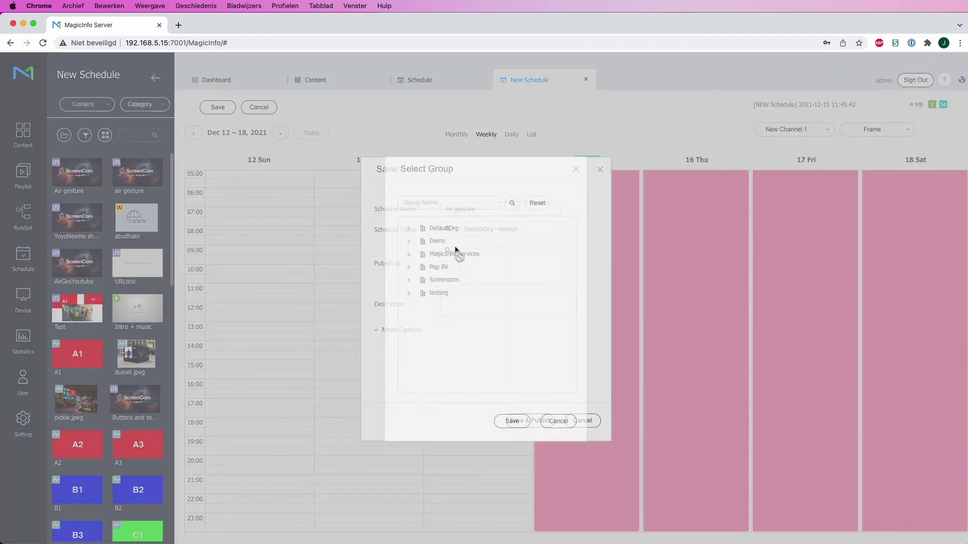
left_click(410, 255)
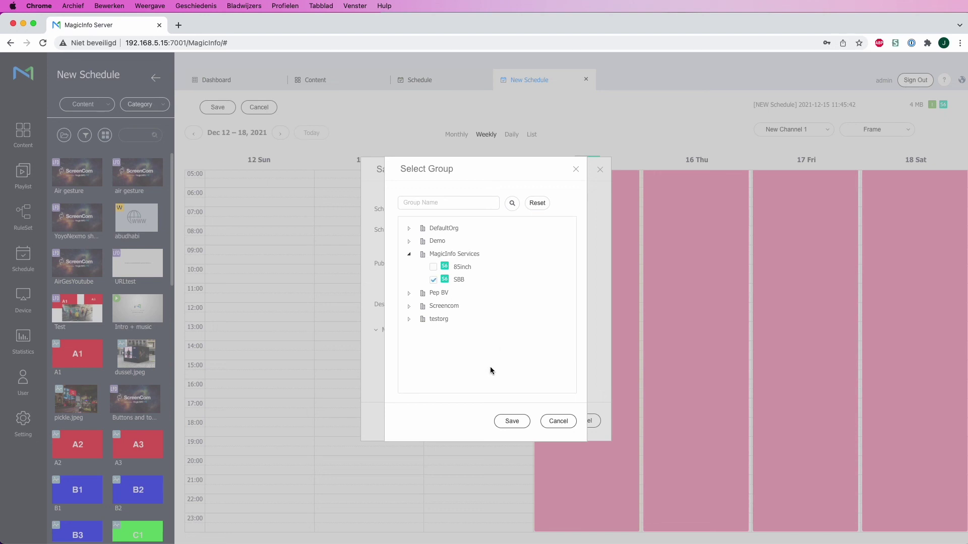
left_click(507, 424)
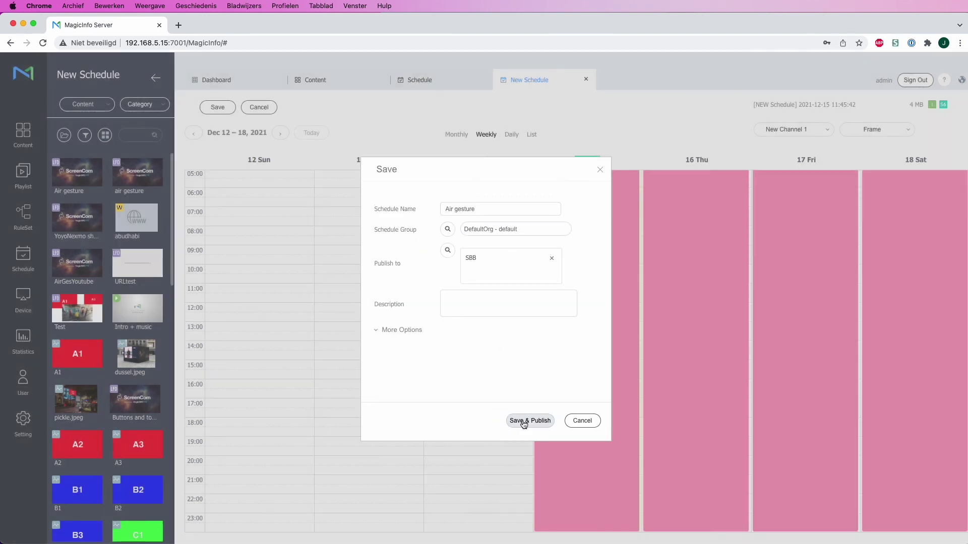
left_click(524, 422)
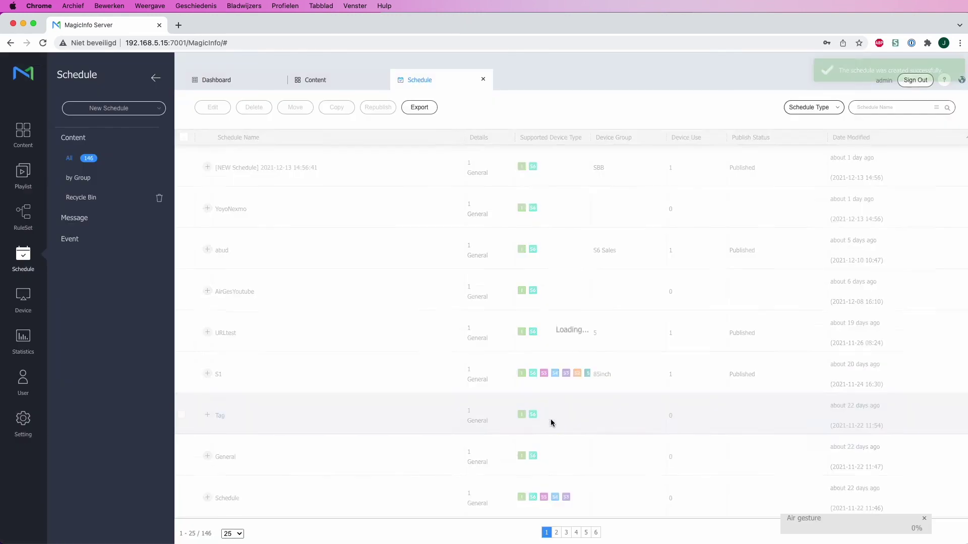